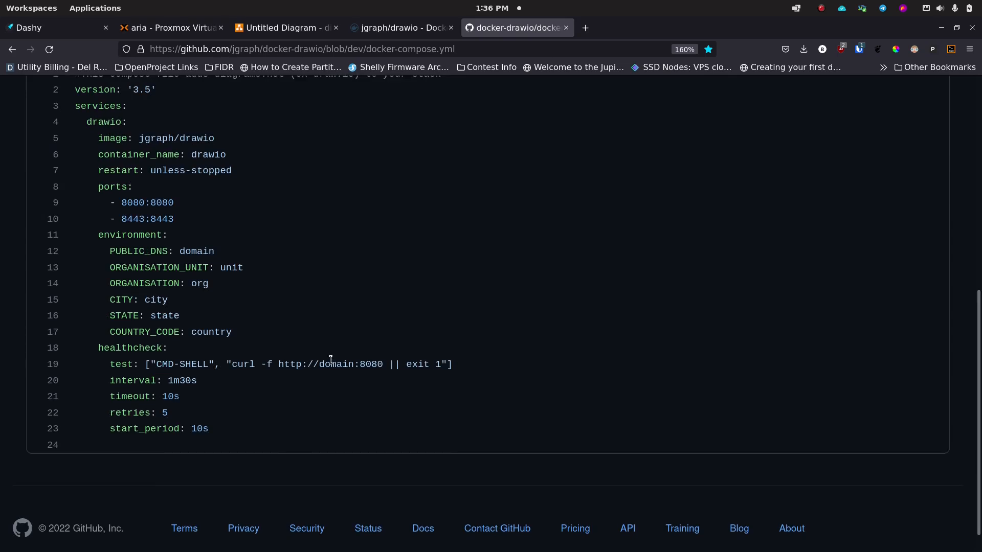
Step: Review the drawio docker-compose.yml on GitHub and the environment variables described on the jgraph/drawio Docker Hub page
scroll(331, 361, up, 2)
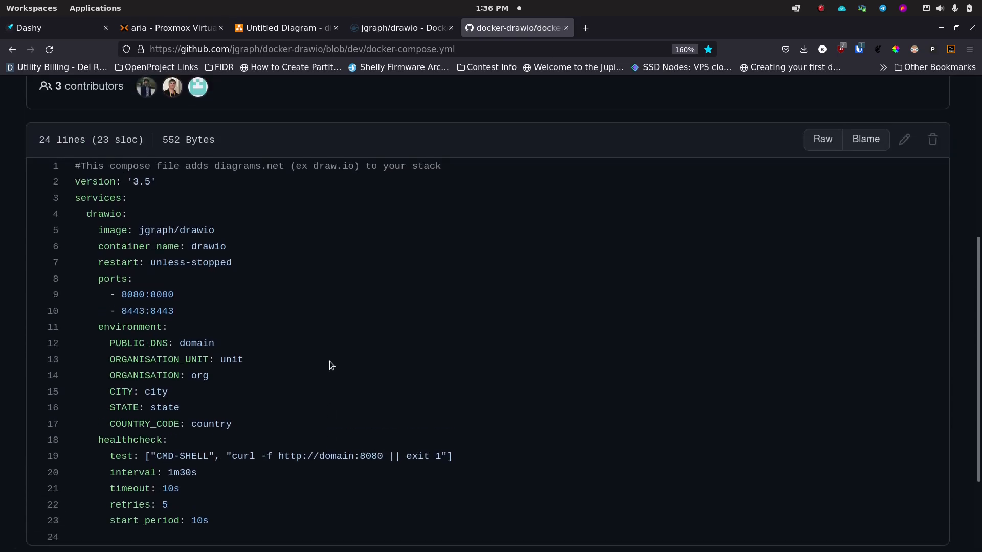
scroll(330, 364, up, 2)
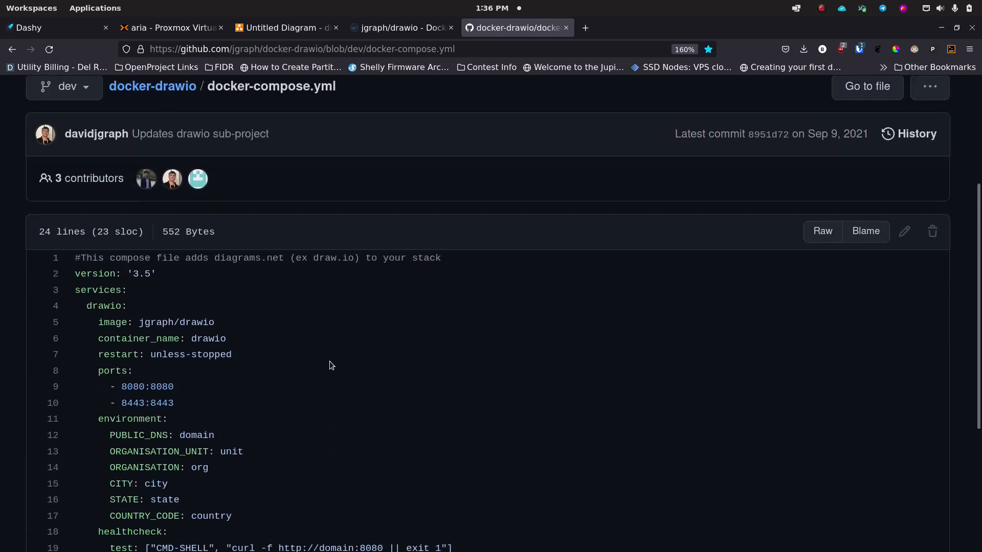
scroll(330, 361, down, 4)
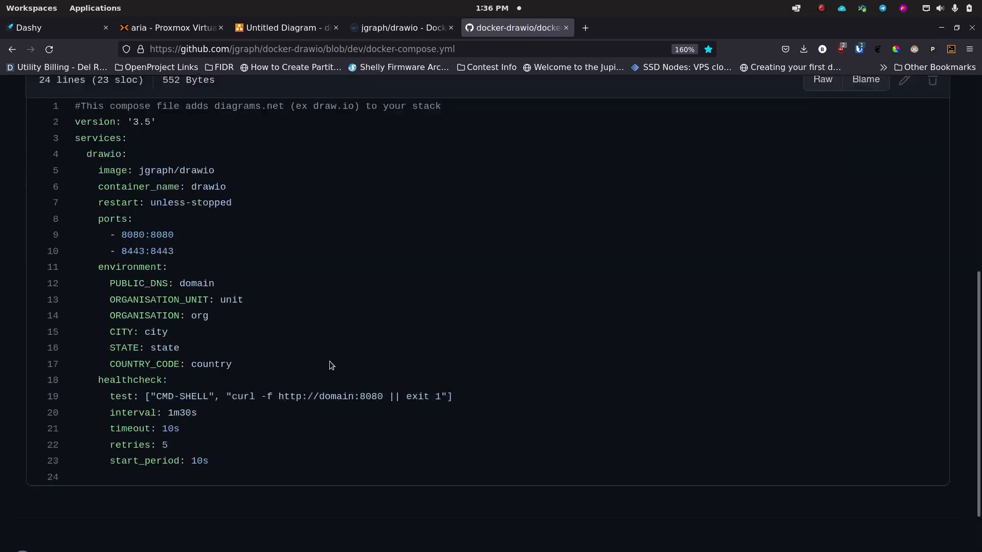
scroll(329, 361, up, 2)
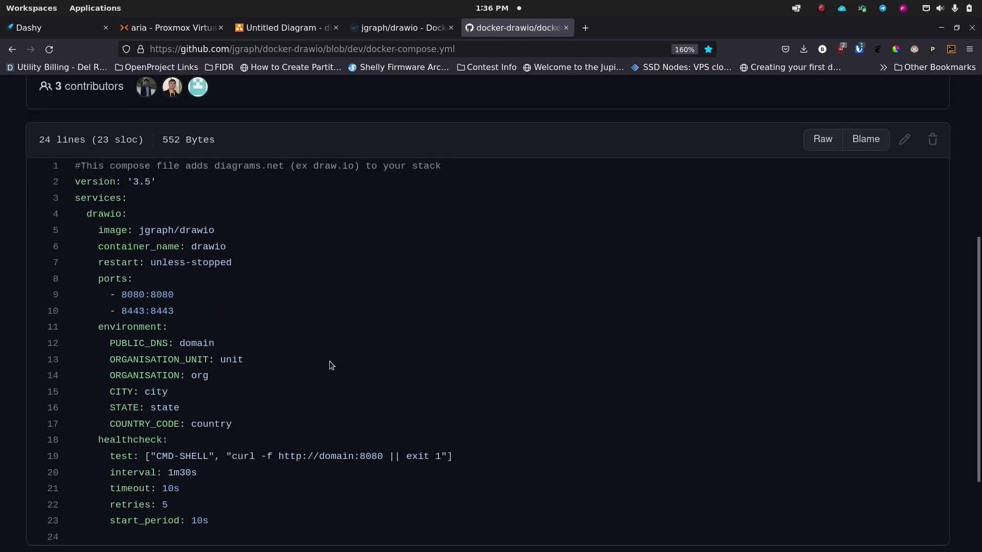
click(394, 30)
scroll(284, 382, down, 15)
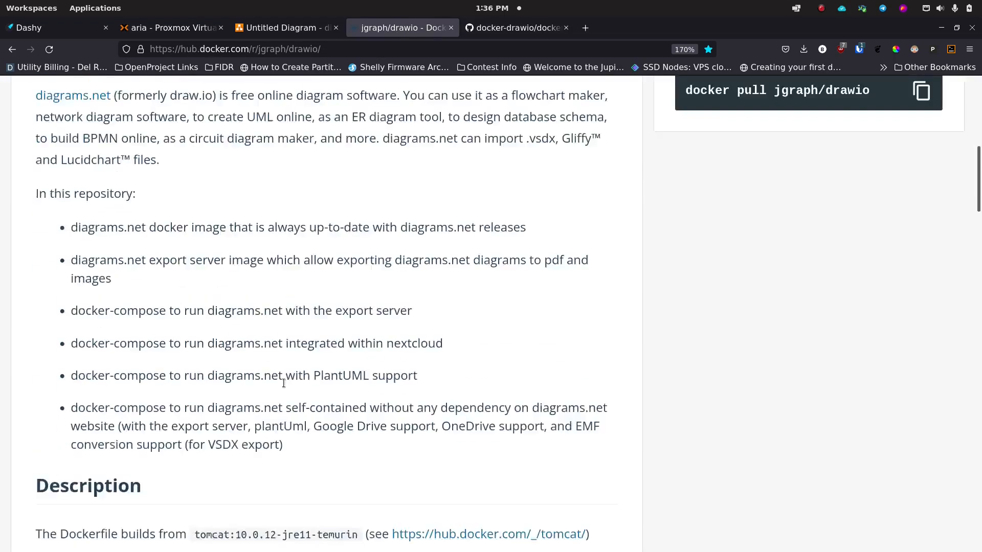
scroll(284, 383, down, 5)
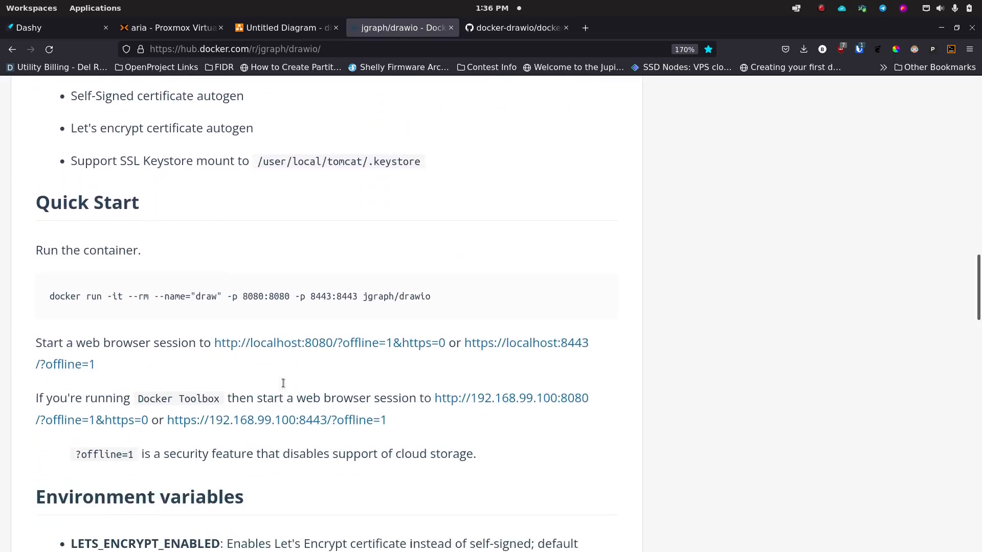
scroll(282, 382, down, 2)
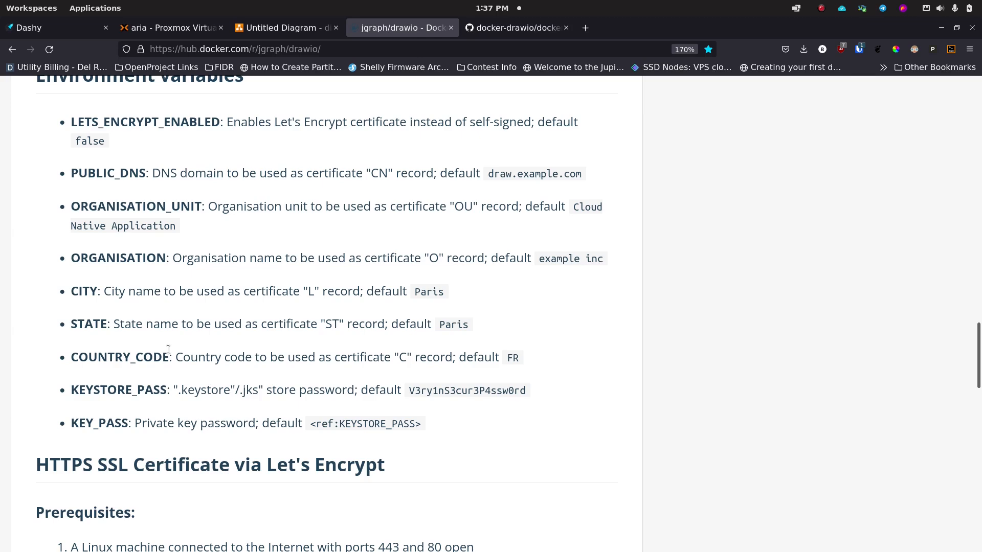
scroll(168, 350, down, 3)
scroll(175, 307, up, 7)
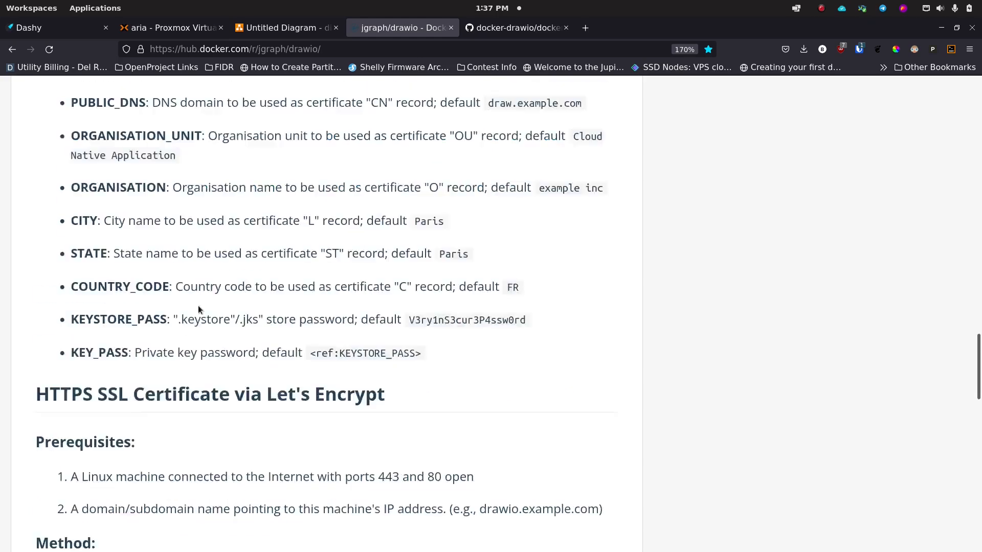
Step: Copy the full contents of docker-compose.yml from the docker-drawio GitHub repository
click(493, 30)
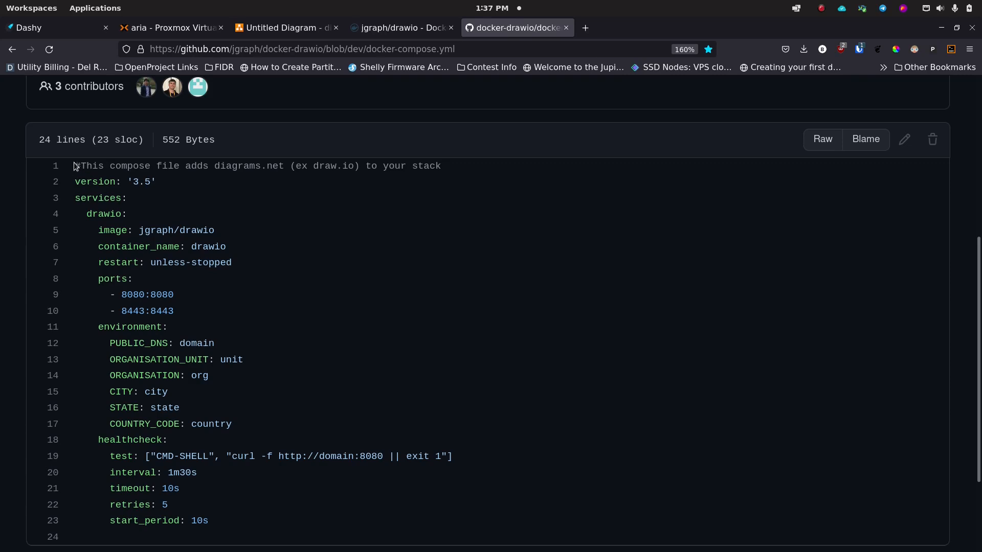
drag(74, 162, 256, 455)
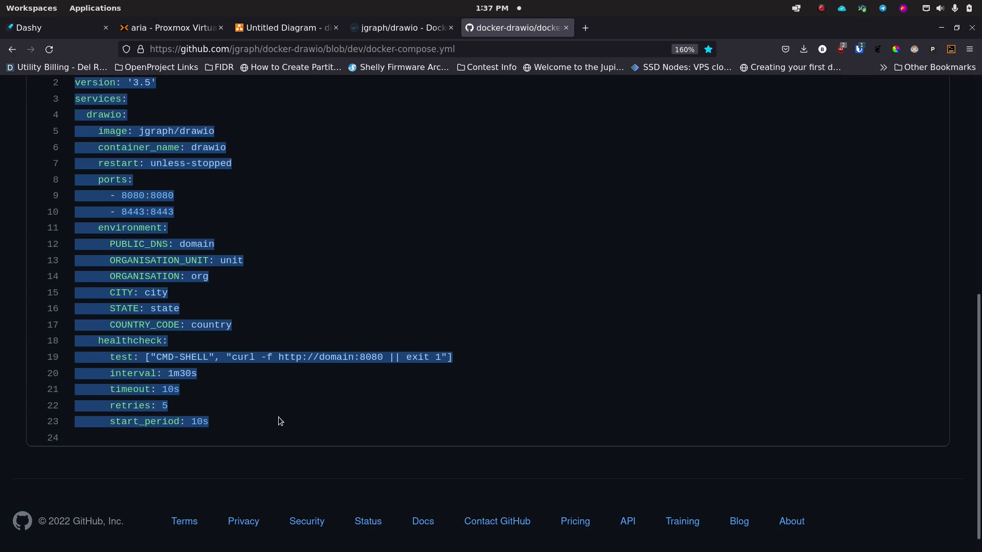
mouse_move(294, 542)
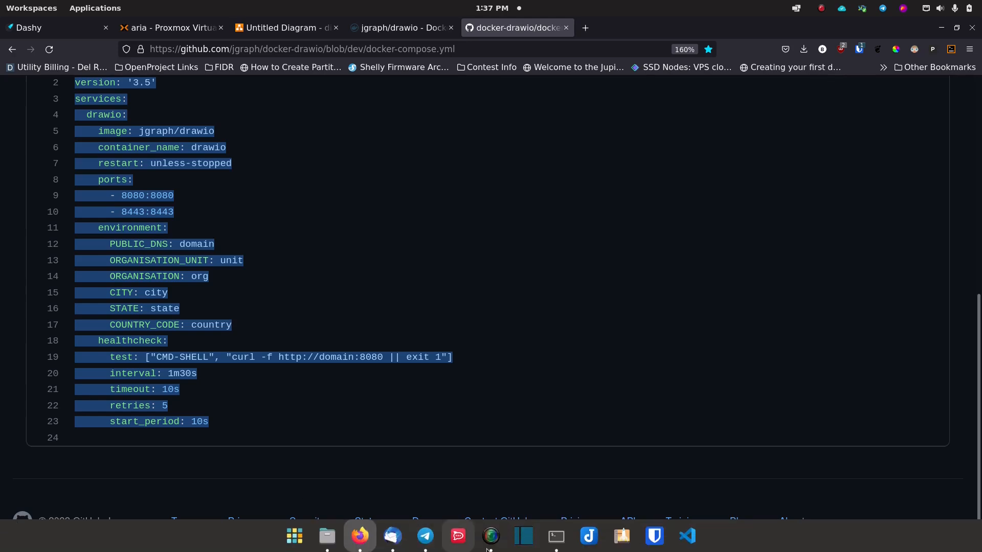
Step: Switch to the terminal, create a draw_io directory inside ~/docker, and enter it to list its contents
click(556, 537)
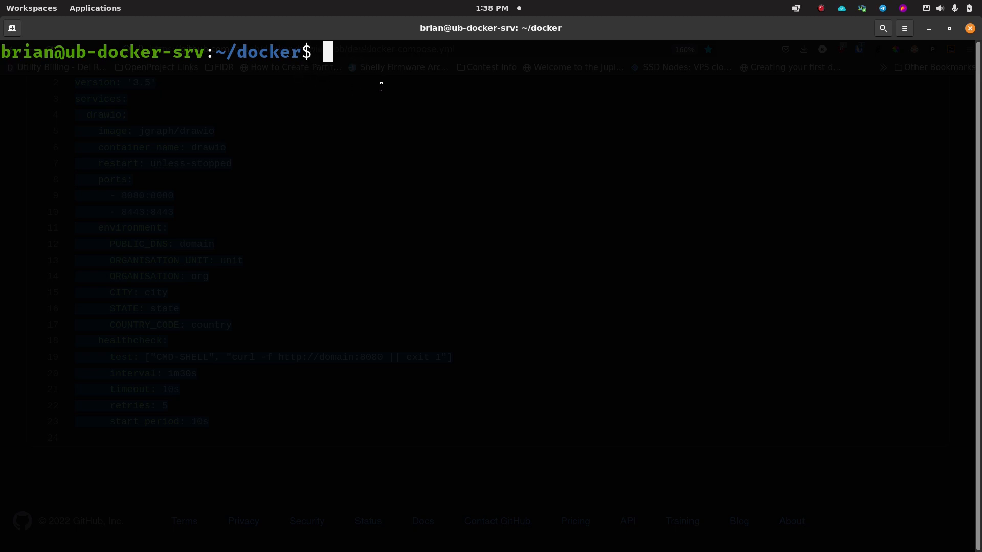
text(mkdir )
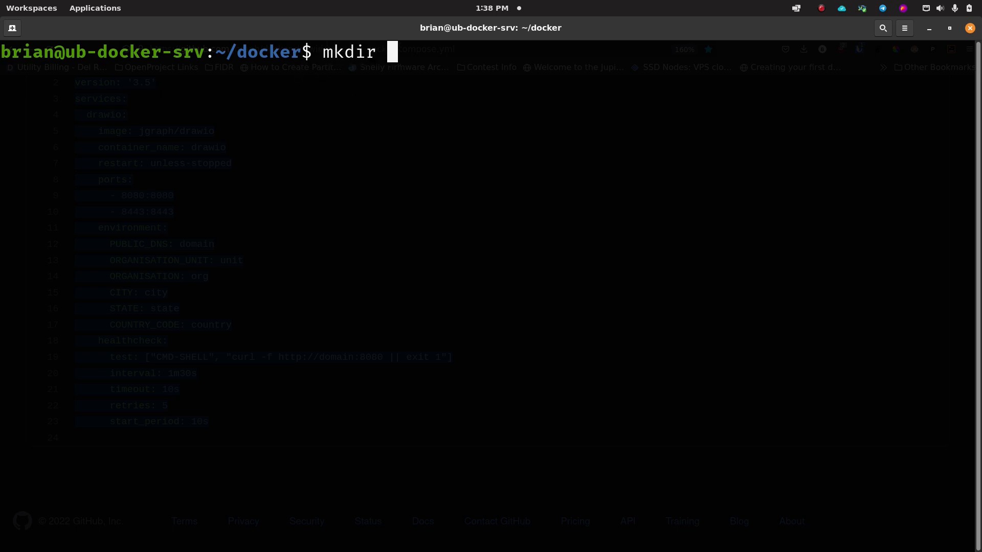
text(dr)
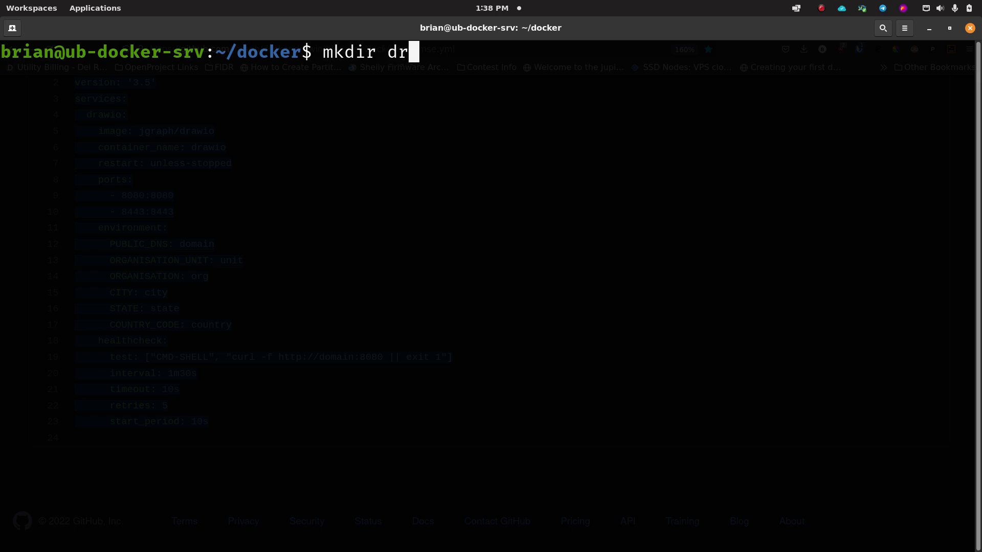
text(aw_io)
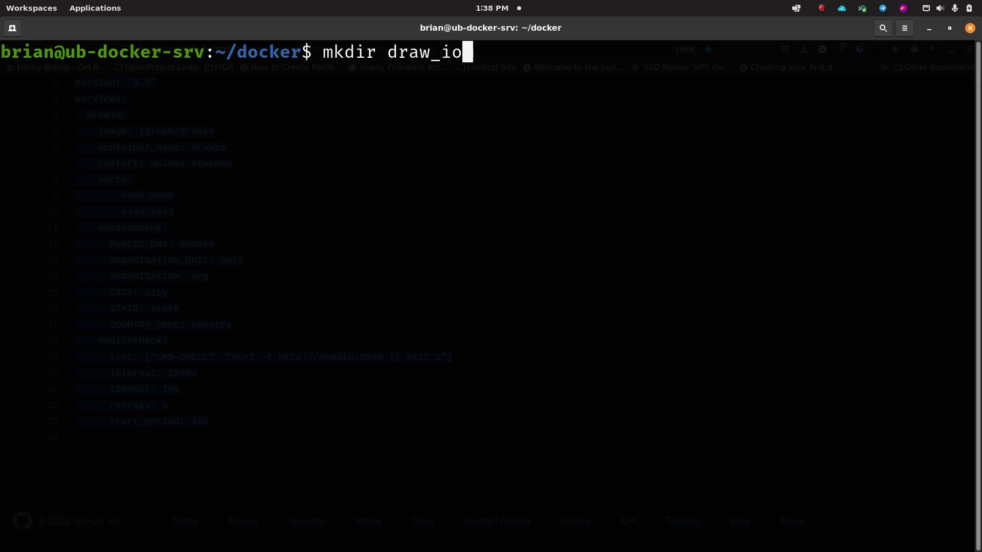
key(Return)
text(cd )
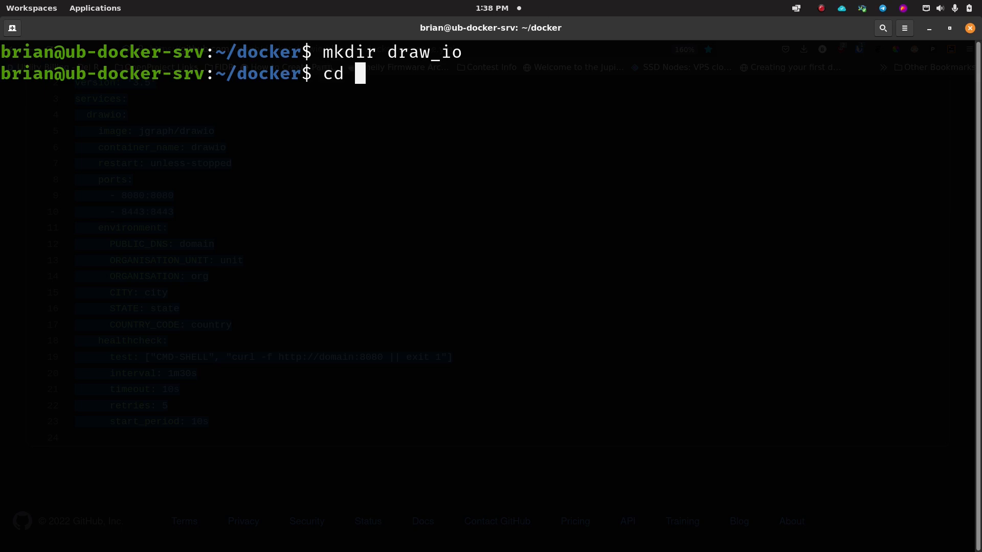
text(dr)
key(Tab)
key(Return)
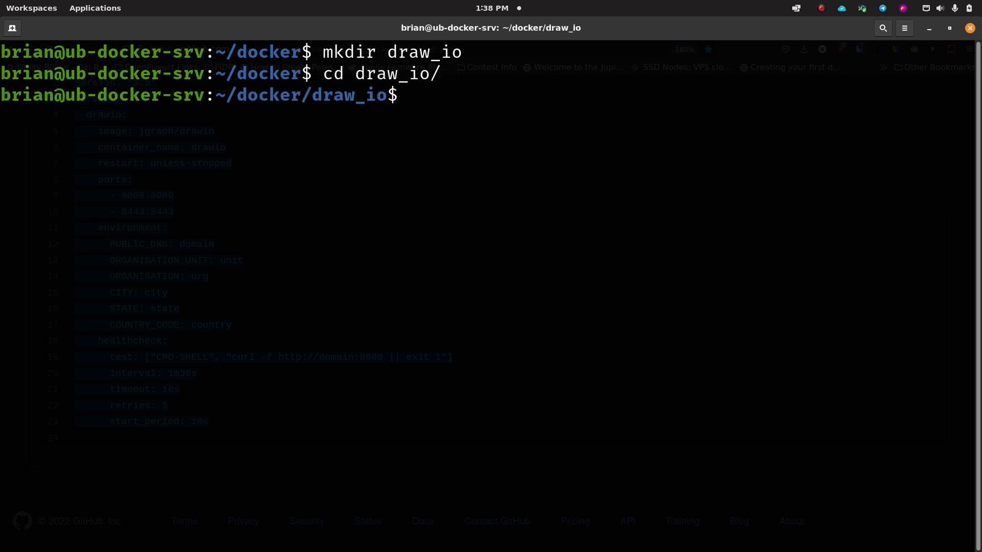
text(ls)
key(Return)
Step: Create docker-compose.yml with nano in the draw_io directory and paste the copied compose configuration into it
text(nan)
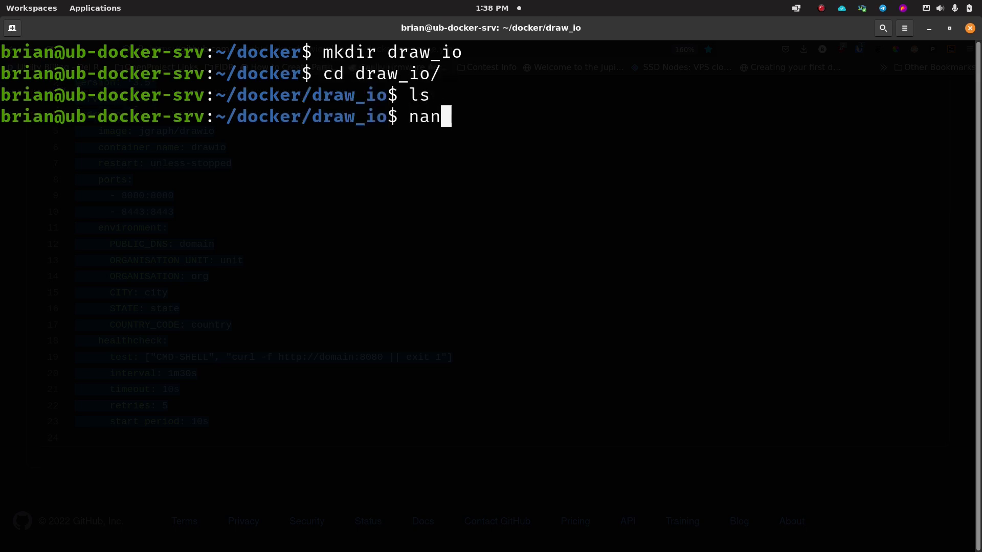
text(o docker)
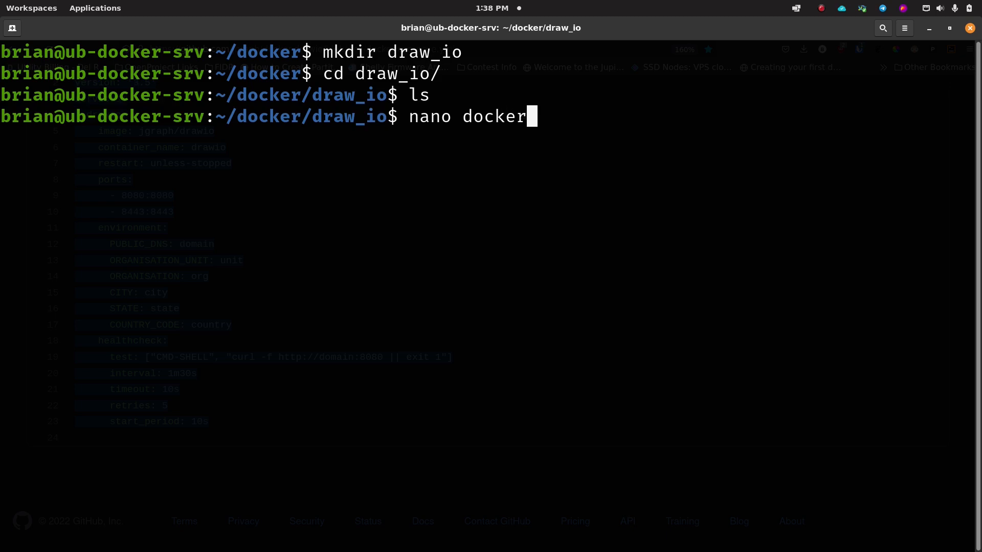
text(-compose.yml)
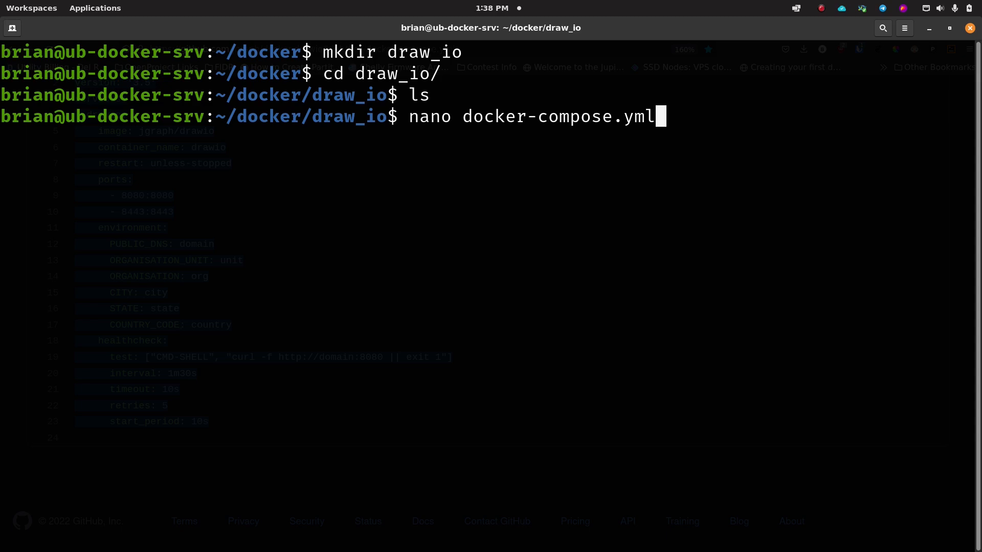
key(Return)
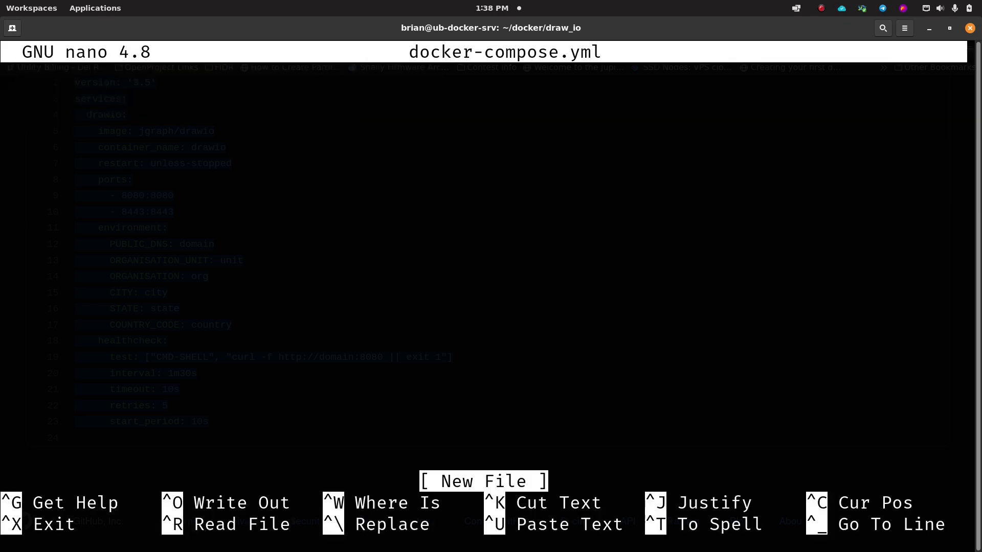
text(version: '3.5' services:   drawio:     image: jgraph/drawio     container_name: drawio     restart: unless-stopped     ports:       - 8080:8080       - 8443:8443     environment:       PUBLIC_DNS: domain       ORGANISATION_UNIT: unit       ORGANISATION: org       CITY: city       STATE: state       COUNTRY_CODE: country     healthcheck:       test: ["CMD-SHELL", "curl -f http://domain:8080 || exit 1"]       interval: 1m30s       timeout: 10s       retries: 5       start_period: 10s)
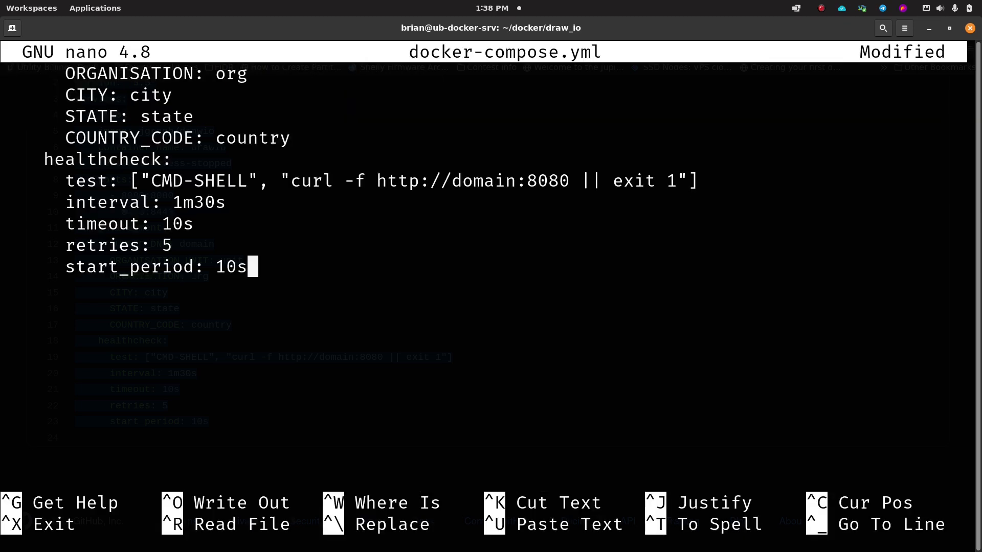
Step: Examine the indentation of the version, services and drawio lines at the start of the compose file
key(Up)
key(Up)
key(Up)
key(Up)
key(Up)
key(Up)
key(Up)
key(Up)
key(Up)
key(Up)
key(Up)
key(Up)
key(Up)
key(Up)
key(Up)
key(Up)
key(Up)
key(Up)
key(Up)
key(Up)
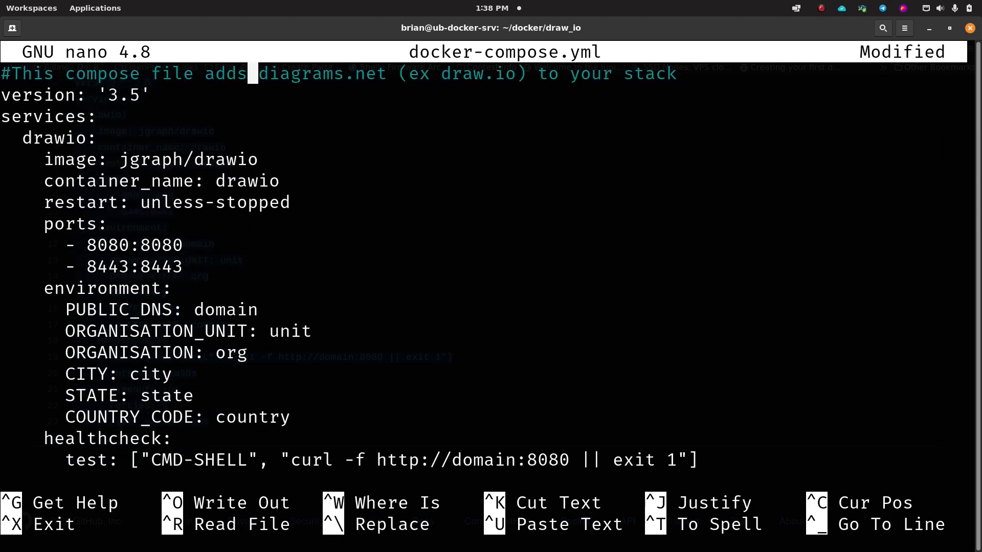
key(Down)
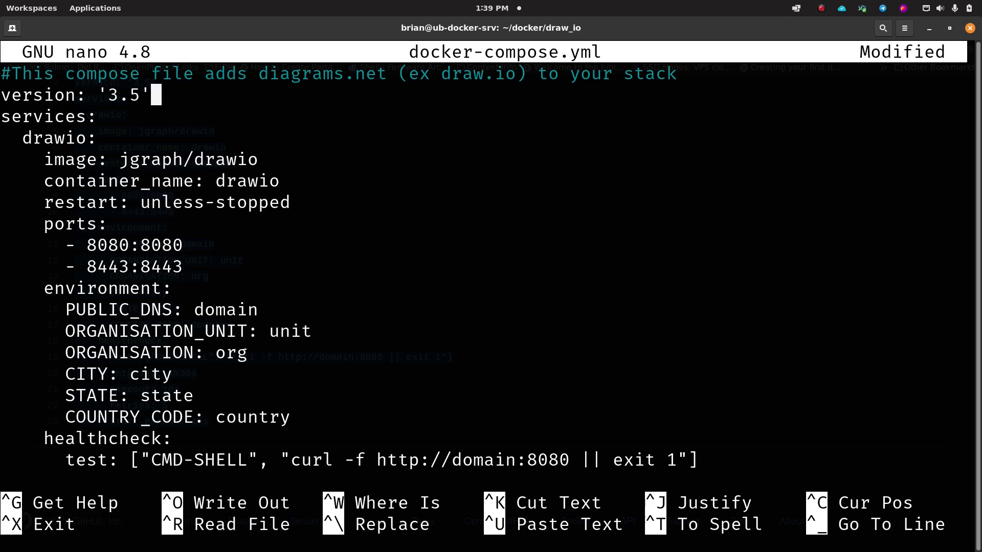
key(Down)
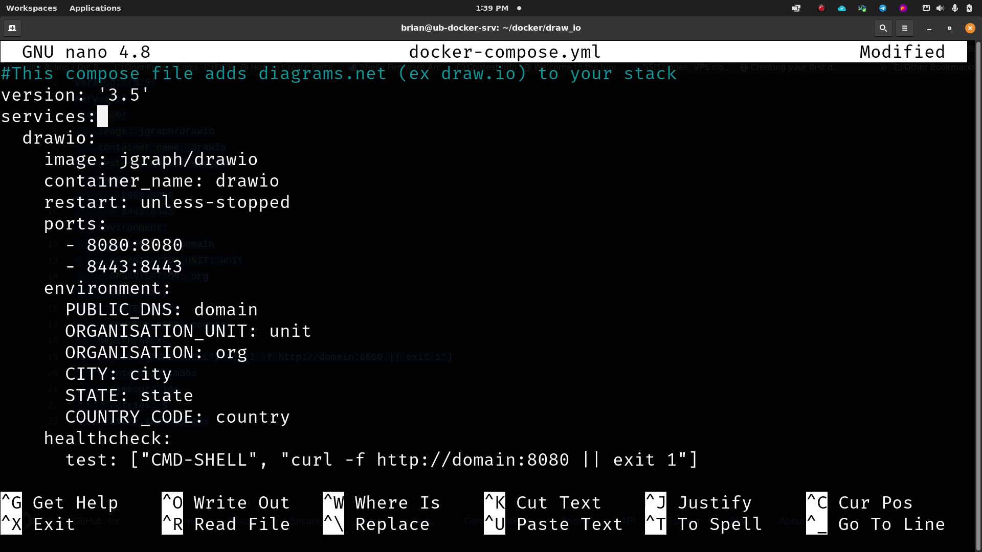
key(Down)
key(Left)
key(Left)
key(Left)
key(Left)
key(Left)
key(Left)
key(Left)
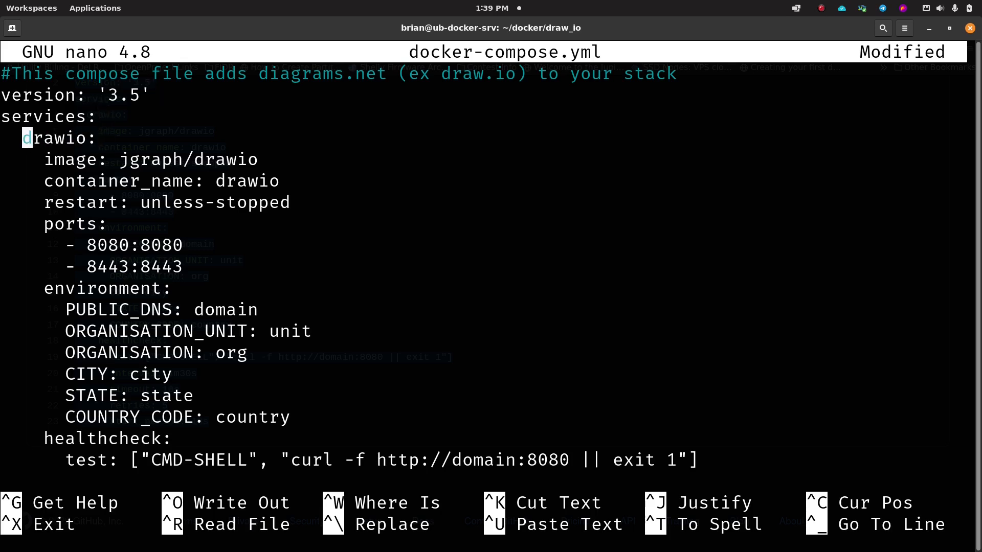
key(Left)
key(Left)
key(Right)
key(Right)
key(Left)
key(Left)
key(Up)
key(Up)
key(Down)
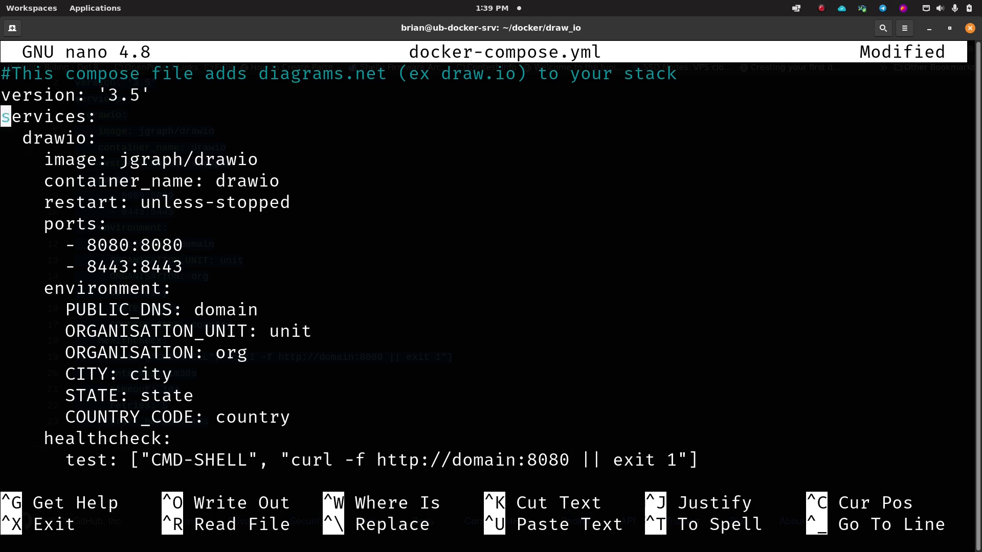
key(Down)
key(Down)
key(Down)
key(Up)
key(Up)
key(Right)
key(Right)
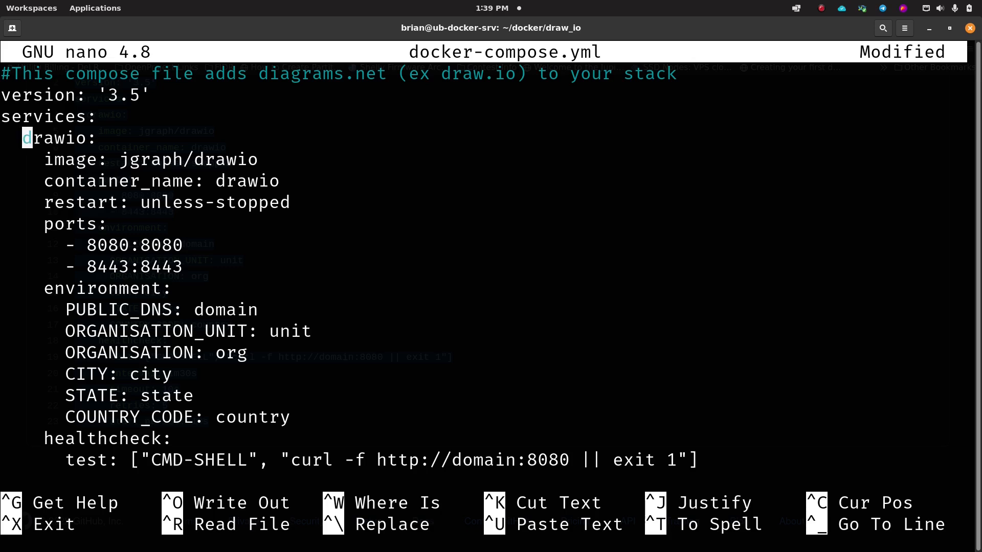
Step: Look through the ports, environment and healthcheck sections to the end of the compose file, then return to its start
key(Down)
key(Down)
key(Down)
key(Down)
key(Down)
key(Down)
key(Down)
key(Down)
key(Down)
key(Down)
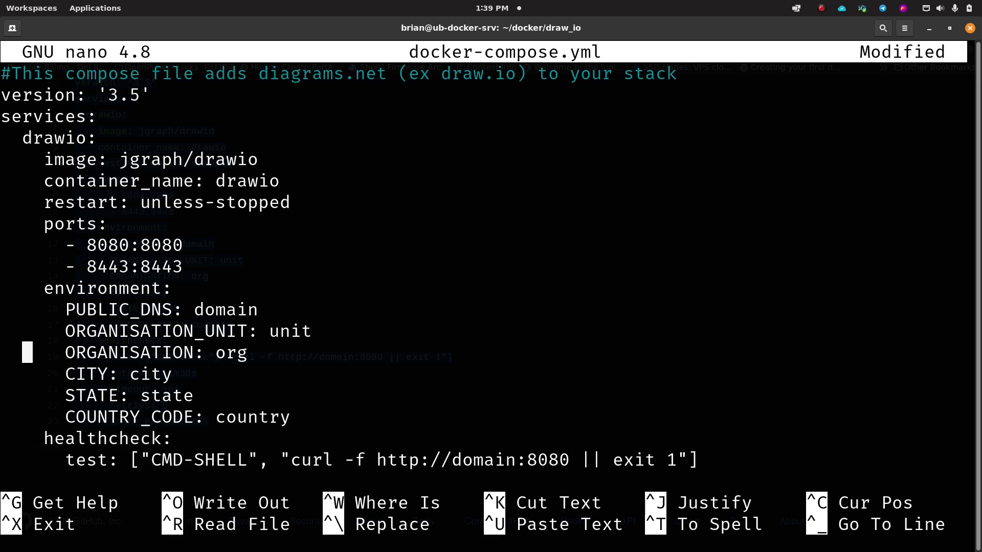
key(Down)
key(Down)
key(Down)
key(Down)
key(Down)
key(Down)
key(Down)
key(Down)
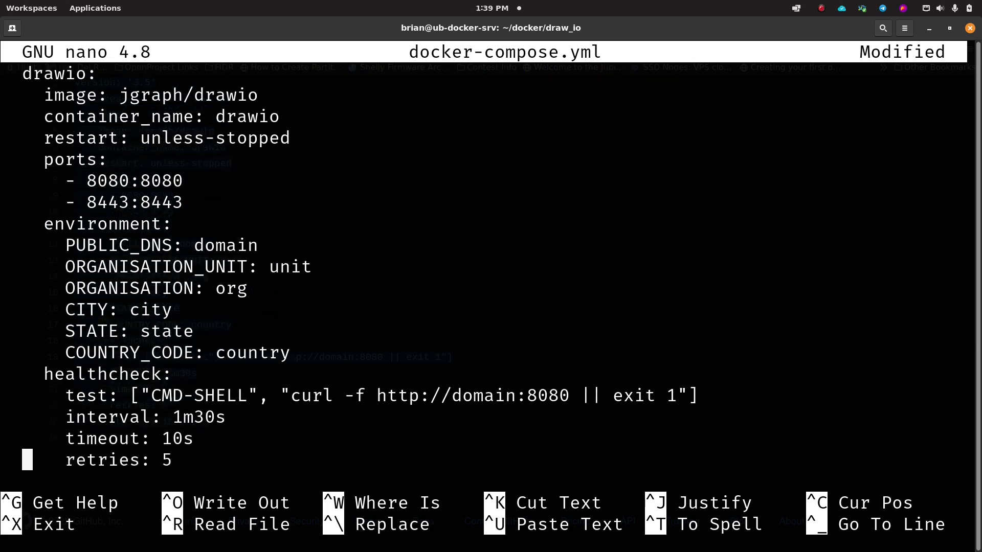
key(Down)
key(Down)
key(Up)
key(Up)
key(Up)
key(Up)
key(Up)
key(Up)
key(Up)
key(Up)
key(Up)
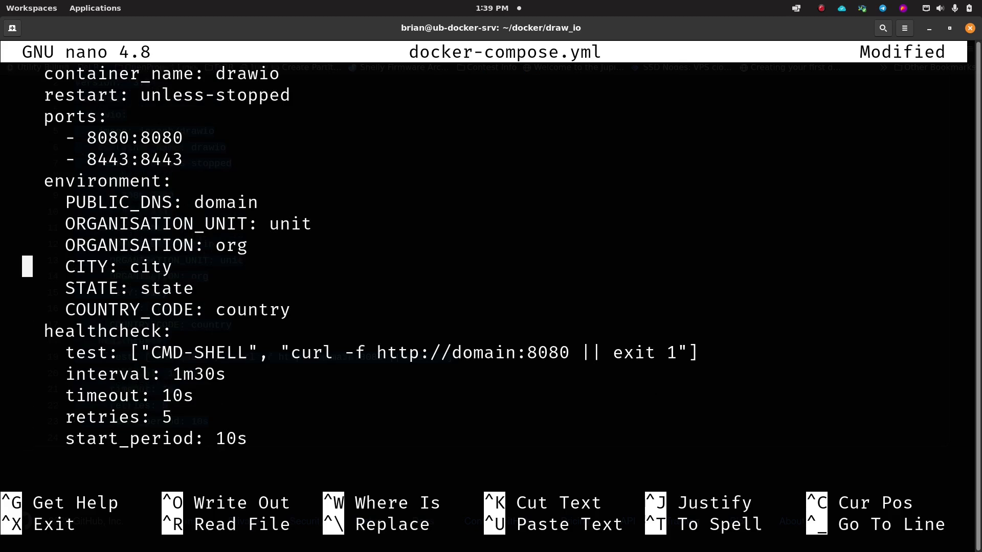
key(Up)
key(Up)
key(Up)
key(Up)
key(Up)
key(Up)
key(Up)
key(Up)
key(Up)
key(Up)
key(Up)
key(Up)
key(Up)
key(Up)
key(Down)
key(Down)
key(Down)
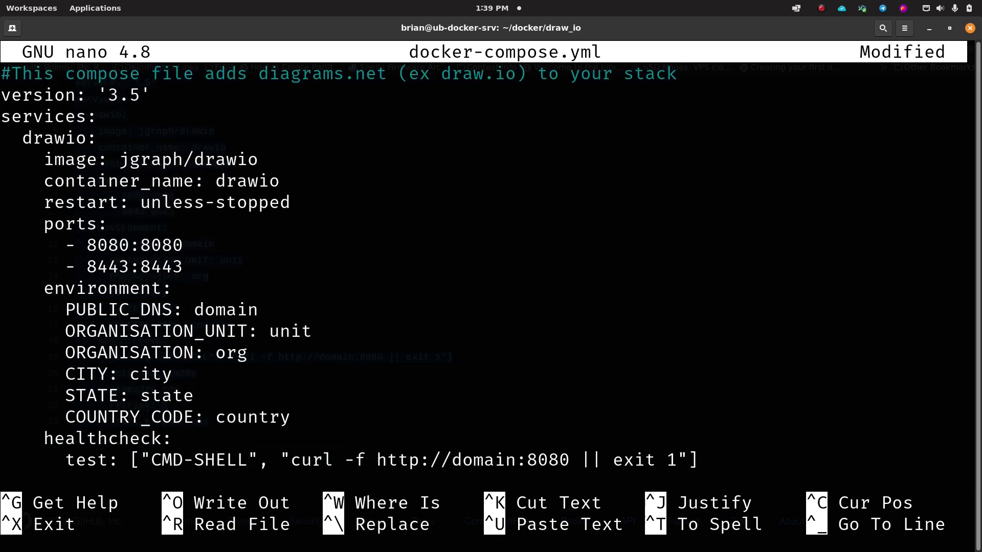
Step: Look through the image, container name and restart policy lines of the drawio service in the compose file
key(Down)
key(Right)
key(Right)
key(Up)
key(Left)
key(Left)
key(Down)
key(Right)
key(Right)
key(Right)
key(ctrl+Right)
key(ctrl+Right)
key(Right)
key(Right)
key(Right)
key(Right)
key(Right)
key(Right)
key(Down)
key(Right)
key(Left)
key(Left)
key(Left)
key(Left)
key(Left)
key(Down)
key(Left)
key(Left)
key(Left)
key(Left)
key(Left)
key(Left)
key(Left)
Step: Examine the host and container sides of the two port mappings in the drawio service
key(Down)
key(Down)
key(Left)
key(Right)
key(Right)
key(Right)
key(Right)
key(Right)
key(Left)
key(Left)
key(Left)
key(Left)
key(Left)
key(Right)
key(Right)
key(Right)
key(Right)
key(Right)
key(Down)
key(Left)
key(Left)
key(Left)
key(Left)
key(Left)
key(Right)
key(Right)
key(Right)
key(Right)
key(Right)
key(Up)
key(Left)
key(Left)
key(Left)
key(Left)
key(Left)
key(Left)
key(Left)
key(Left)
key(Left)
key(Right)
key(Right)
key(Right)
key(Left)
key(Left)
key(Right)
key(Right)
key(Right)
key(Left)
key(Left)
key(Left)
key(Right)
key(Right)
key(Right)
key(Right)
key(Right)
key(Right)
Step: Set the host port of the mapping to container port 8080 to 8381
key(Left)
key(Left)
key(Left)
key(BackSpace)
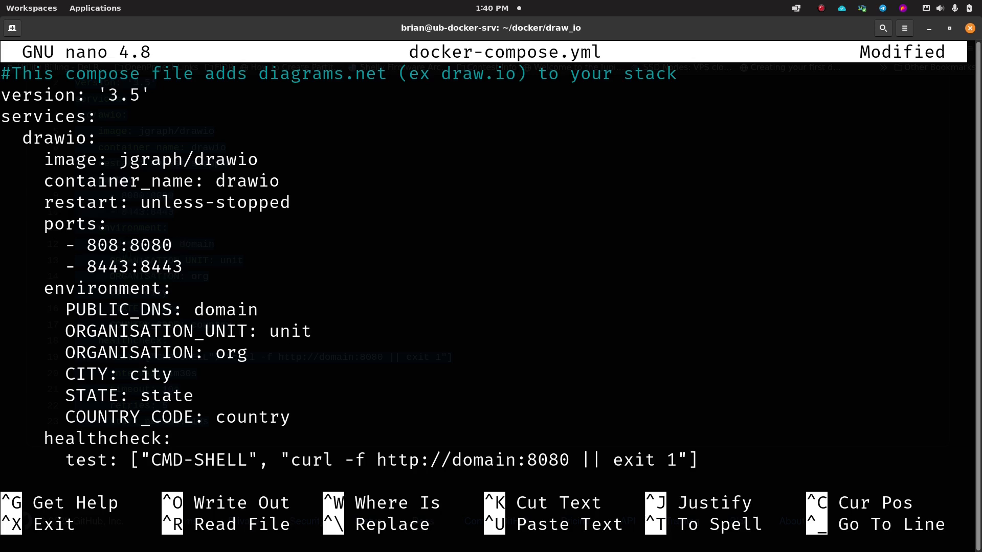
key(BackSpace)
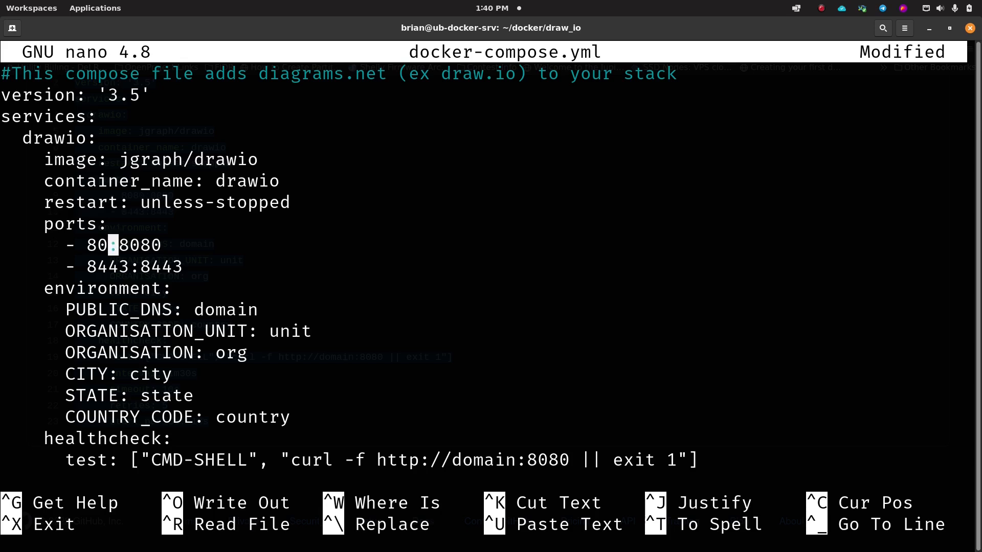
key(BackSpace)
text(381)
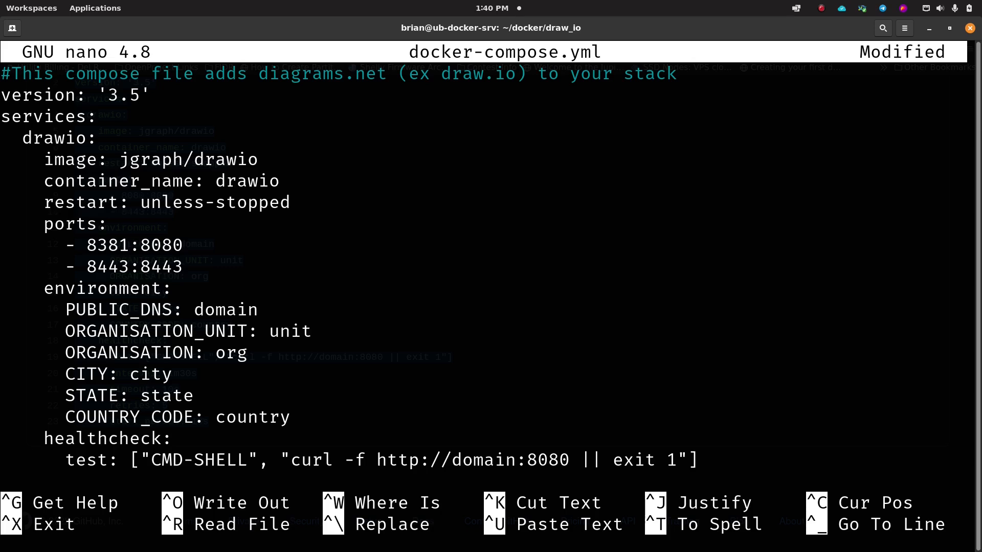
Step: Set the host port of the mapping to container port 8443 to 12443
key(BackSpace)
key(BackSpace)
key(BackSpace)
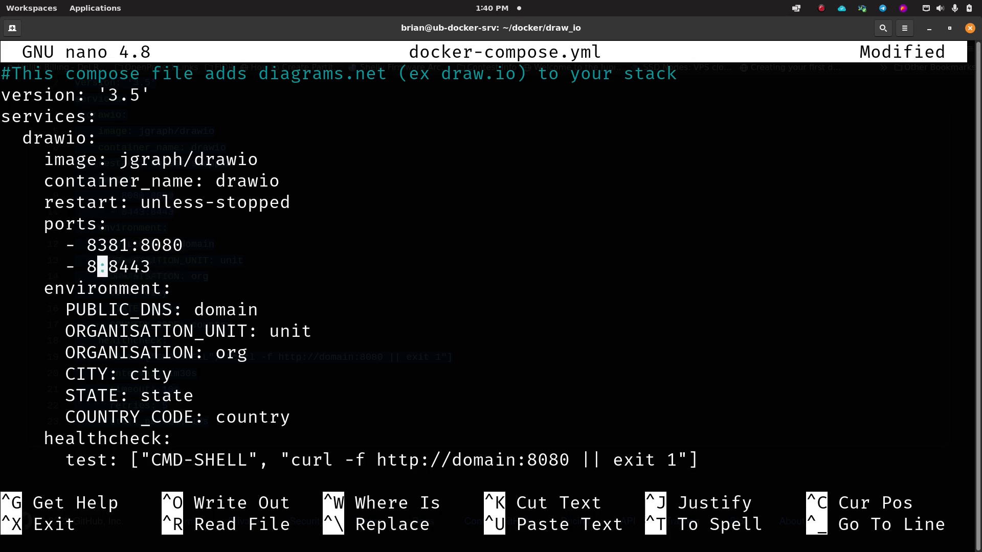
key(BackSpace)
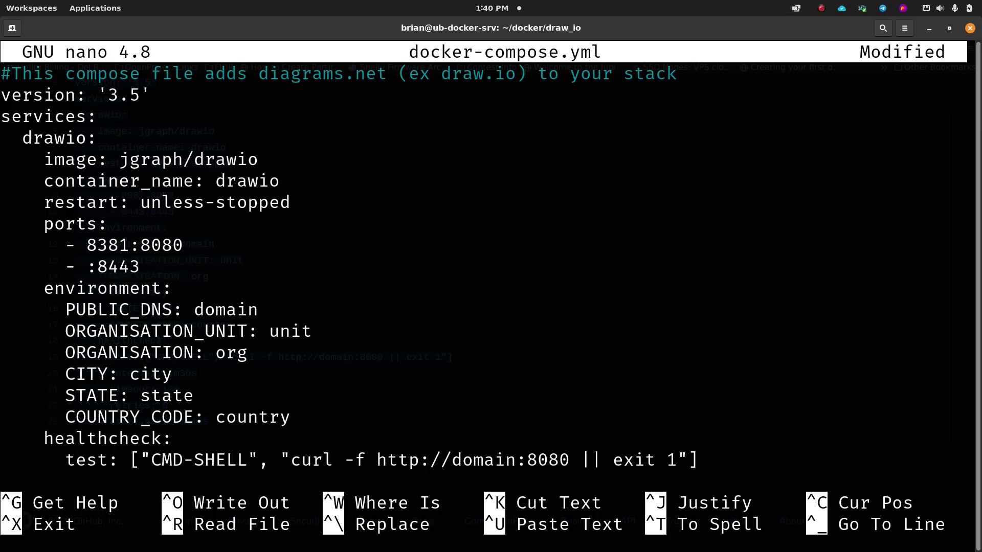
text(12443)
Step: Examine the PUBLIC_DNS variable and its domain value in the environment section
click(145, 310)
key(Down)
key(Right)
key(Right)
key(Right)
key(Right)
key(Up)
key(Right)
key(Right)
key(Right)
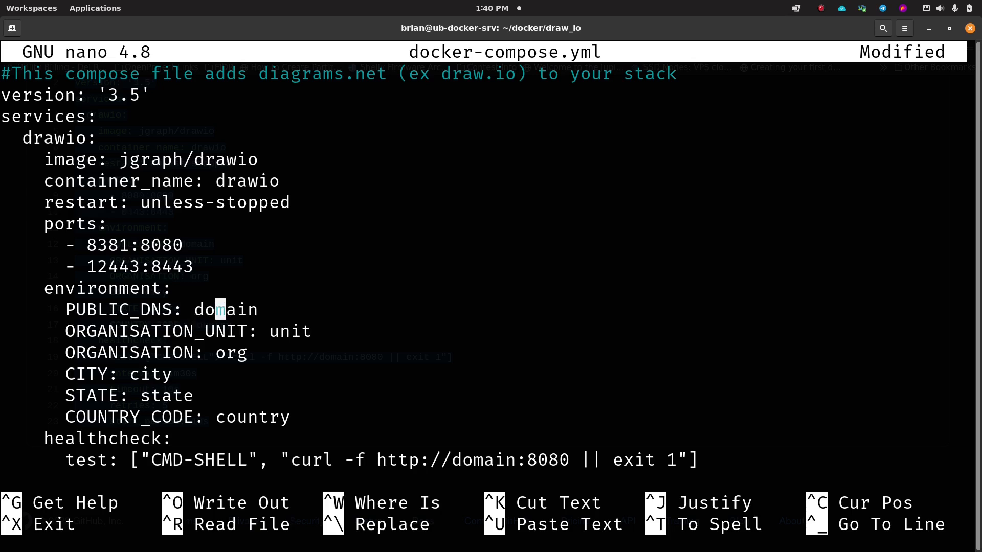
key(Right)
key(Right)
key(Right)
key(Left)
key(Left)
key(Left)
click(114, 310)
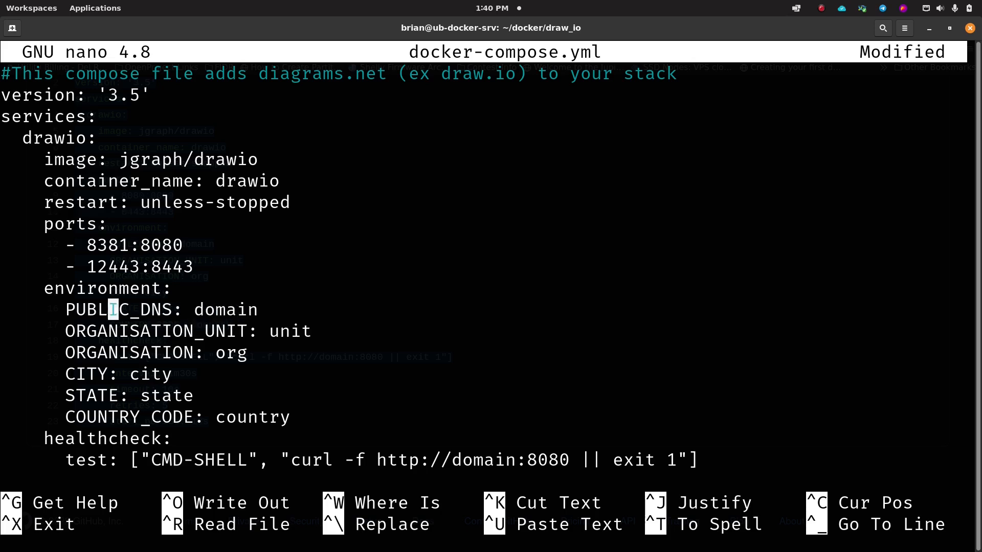
key(Left)
key(Left)
key(Left)
key(Left)
key(Left)
Step: Examine the variables of the environment section, from PUBLIC_DNS and ORGANISATION_UNIT down to COUNTRY_CODE
key(Up)
key(Left)
key(Left)
key(Left)
key(Left)
key(Left)
key(Left)
key(Right)
key(Right)
key(Right)
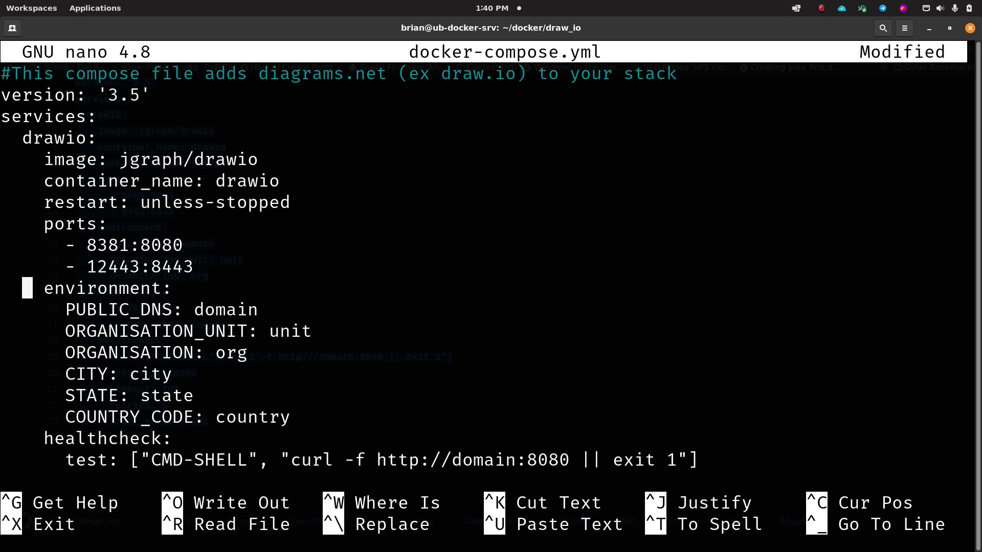
key(Right)
key(Right)
key(Down)
key(Right)
key(Right)
key(Right)
key(Right)
key(Right)
key(Right)
key(Right)
key(Right)
key(Right)
key(Right)
key(Right)
key(Right)
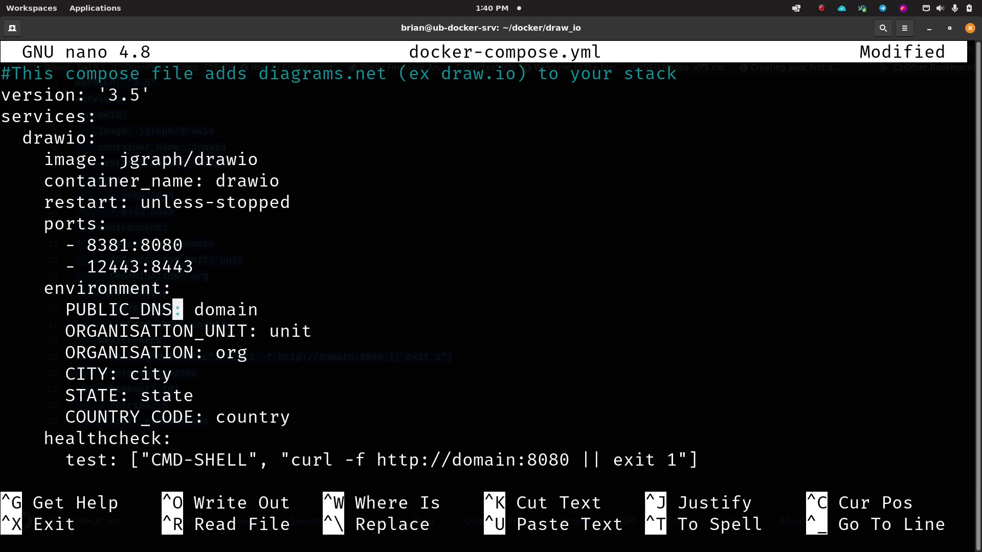
key(Right)
key(Right)
key(Right)
key(Left)
key(Down)
key(Right)
key(Right)
key(Right)
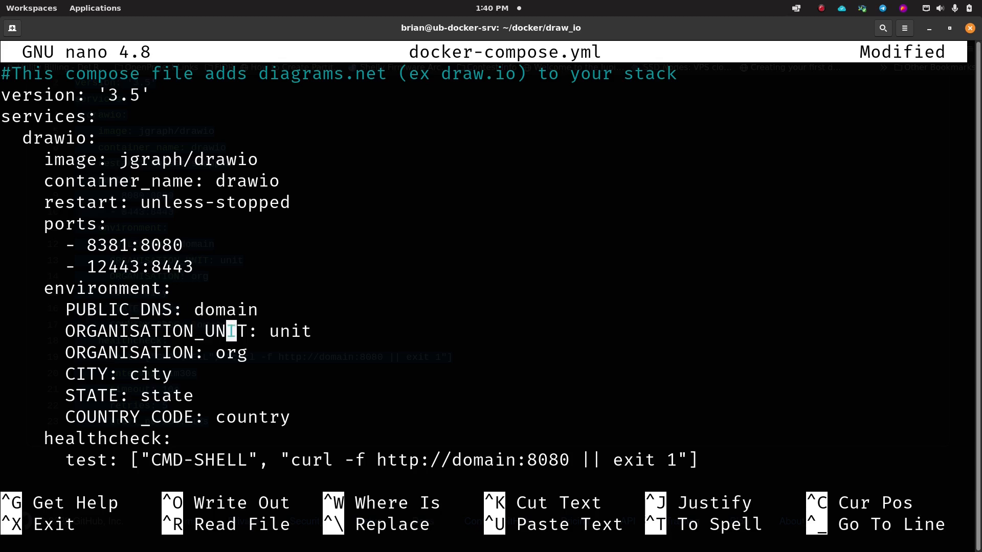
key(Right)
key(Right)
key(Down)
key(Up)
key(Up)
key(Down)
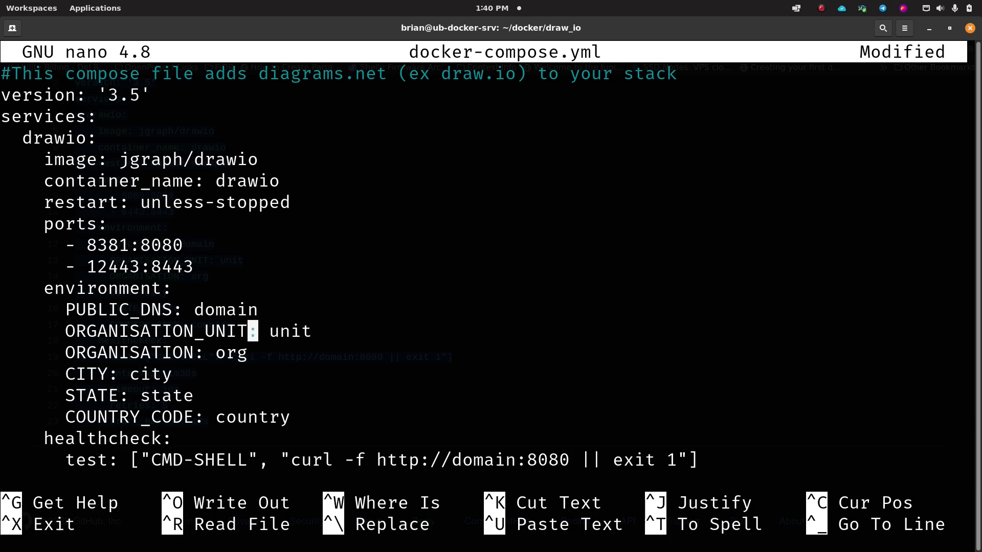
key(Down)
key(Down)
key(Down)
key(Down)
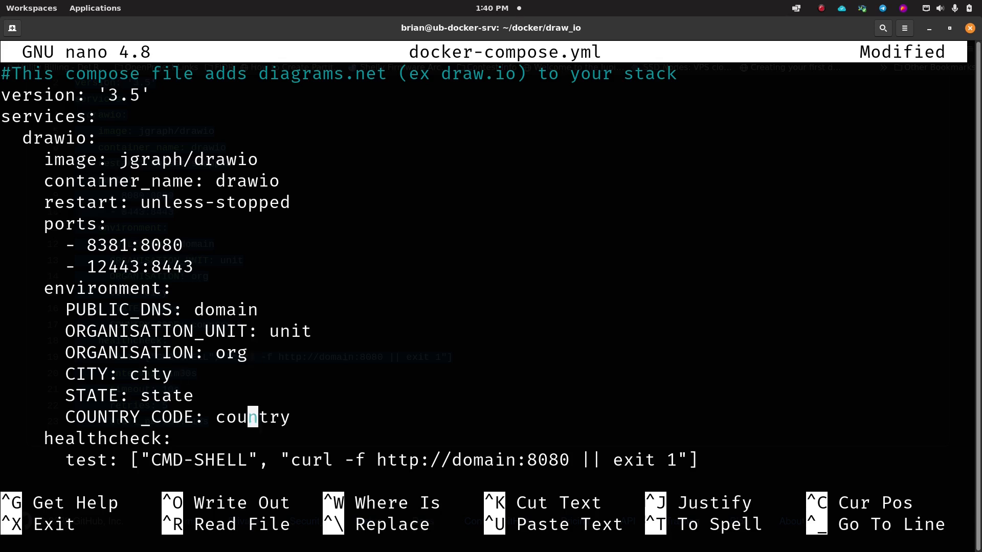
Step: Delete the whole environment section of the drawio service, from the environment line through COUNTRY_CODE
key(Up)
key(Up)
key(Up)
key(Up)
key(Up)
key(Up)
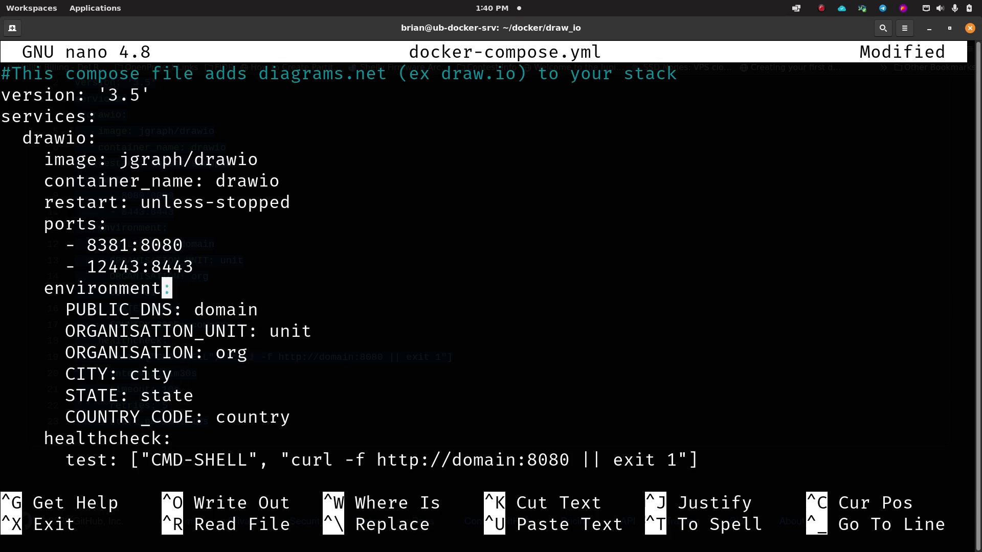
key(Left)
key(Left)
key(Left)
key(Left)
key(Left)
key(Left)
key(Left)
key(Left)
key(Left)
key(Left)
key(Left)
key(Left)
key(Left)
key(Left)
key(Left)
text(KK)
key(BackSpace)
key(BackSpace)
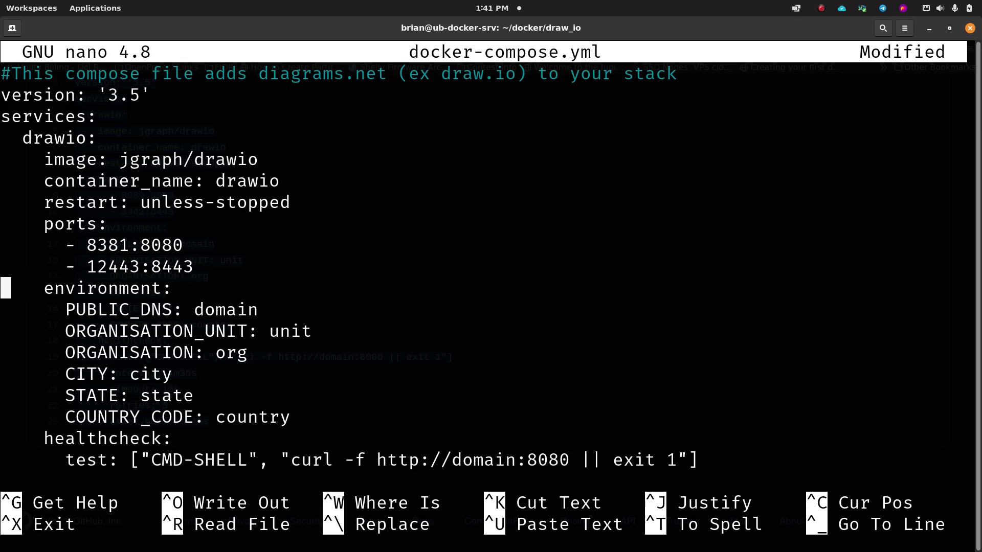
key(ctrl+k)
key(ctrl+k)
key(ctrl+k)
key(ctrl+k)
key(ctrl+k)
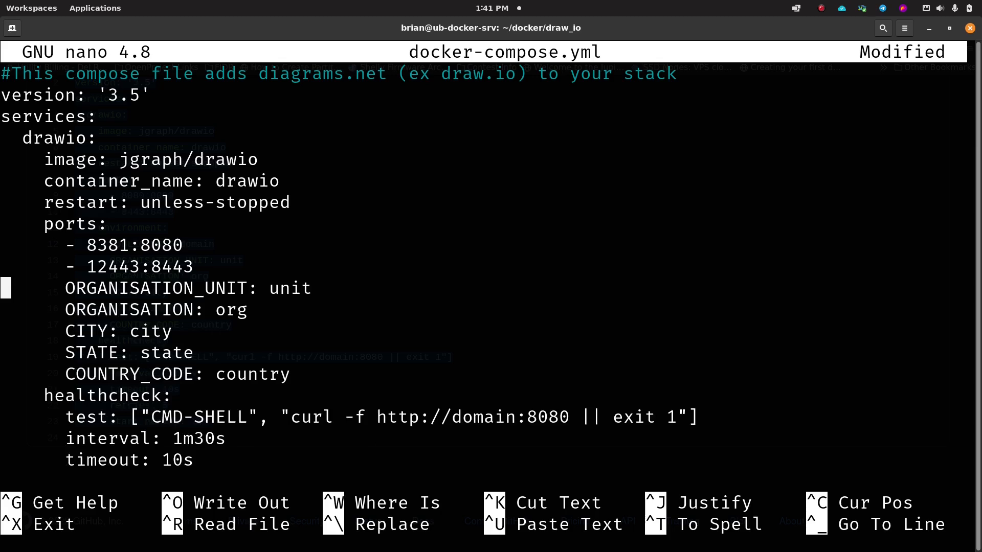
key(ctrl+k)
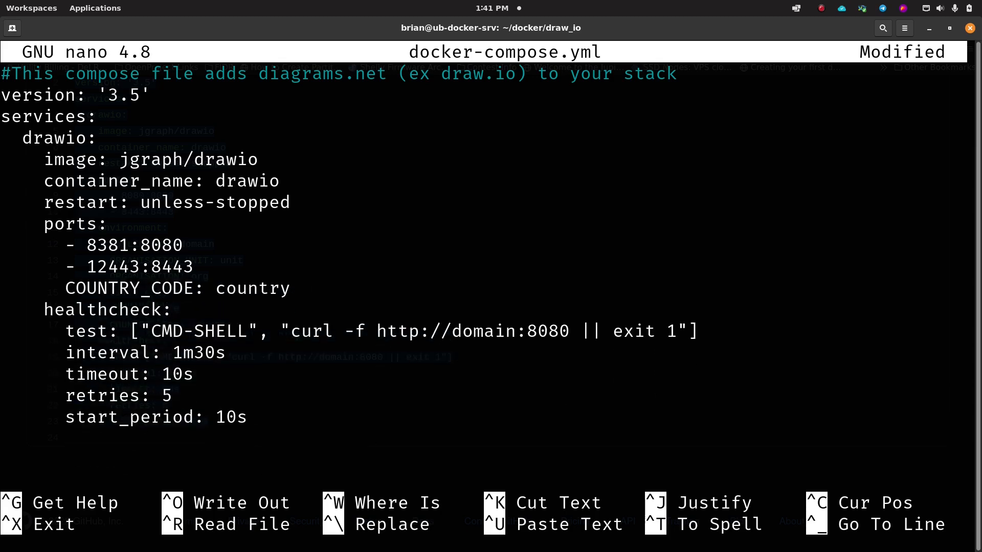
key(ctrl+k)
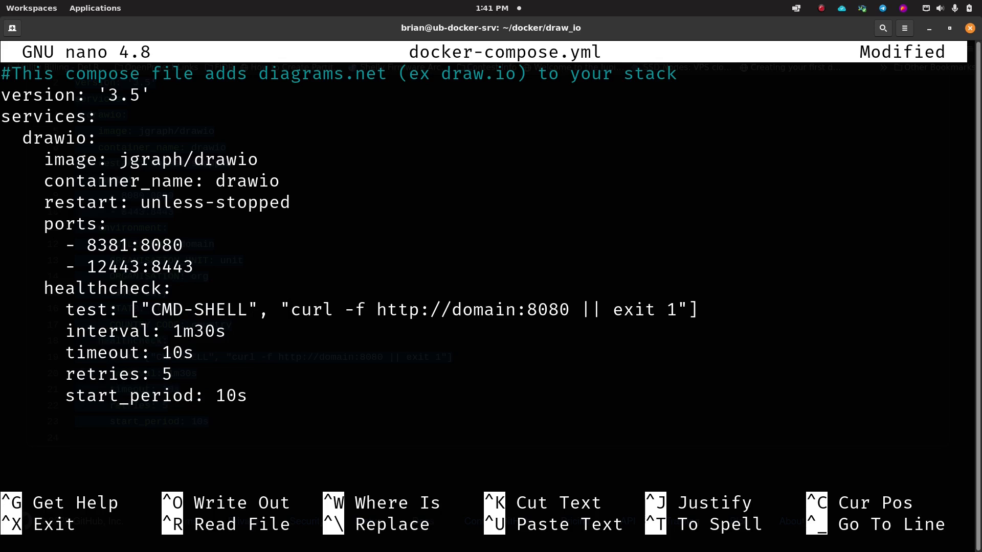
Step: Replace the domain placeholder in the healthcheck test URL with the host IP 192.168.10.141
key(Down)
key(Right)
key(Right)
key(Right)
key(Right)
key(Right)
key(Right)
key(Right)
key(Right)
key(Right)
key(Right)
key(Right)
key(Right)
key(Right)
key(Right)
key(Right)
key(Right)
key(Right)
key(Right)
key(Right)
key(Right)
key(Right)
key(Right)
key(Right)
key(Right)
key(Right)
key(Right)
key(Right)
key(Right)
key(Right)
key(Right)
key(Right)
key(Right)
key(Right)
key(Right)
key(Right)
key(Right)
key(Right)
key(Right)
key(Right)
key(Right)
key(Right)
key(Right)
key(Right)
key(Right)
key(Right)
key(Right)
key(Right)
key(Right)
key(Right)
key(Right)
key(Right)
key(Left)
key(Left)
key(Left)
key(Left)
key(BackSpace)
key(BackSpace)
key(BackSpace)
key(BackSpace)
key(BackSpace)
key(BackSpace)
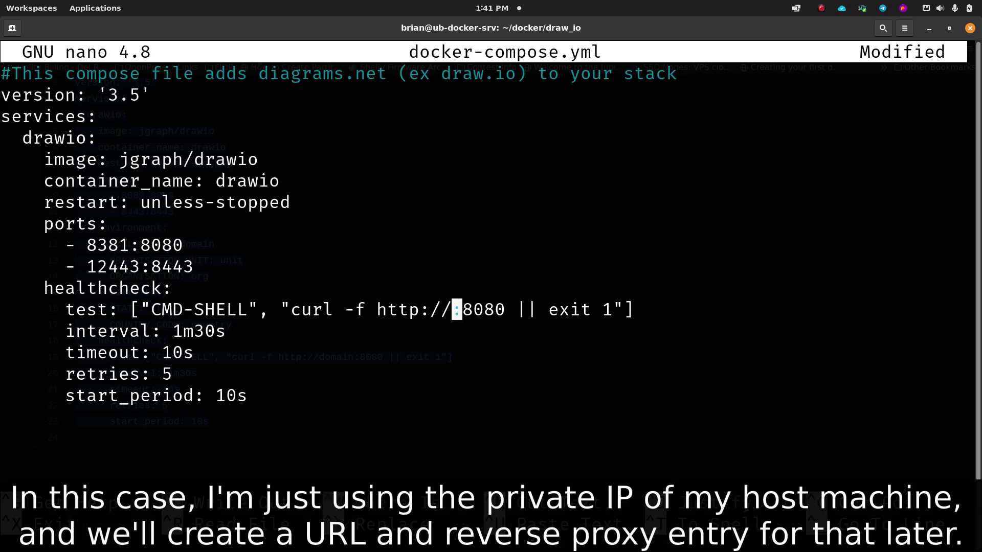
text(192.168.)
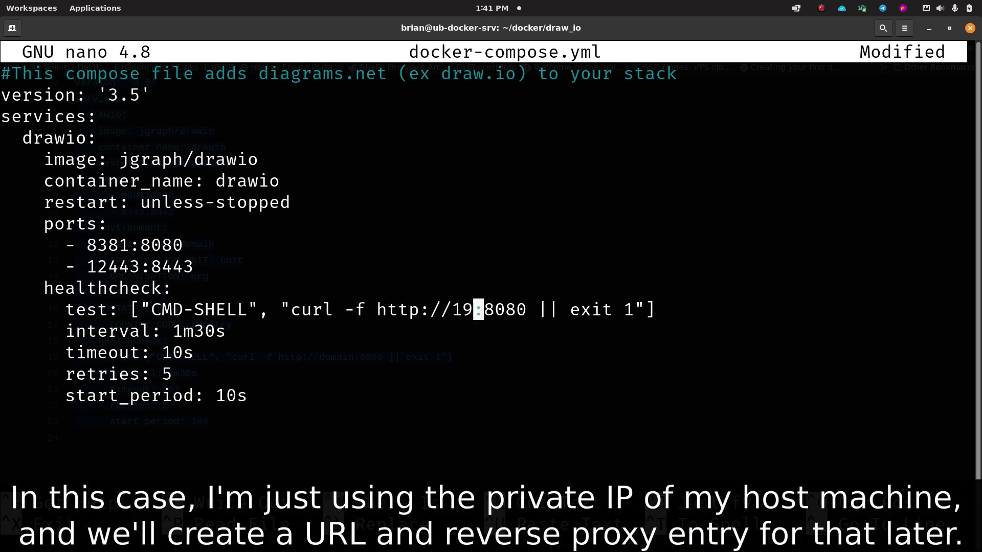
text(10.141)
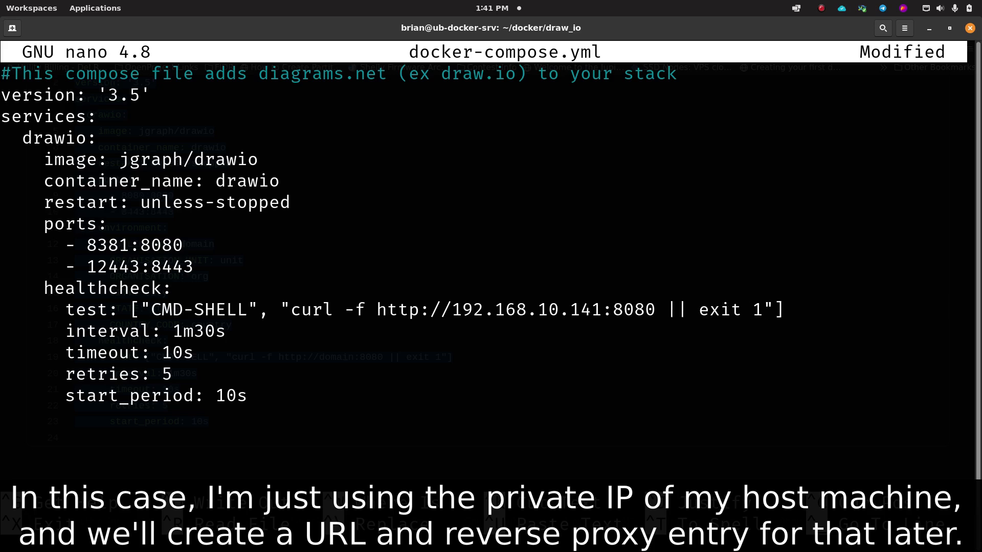
Step: Set the port in the healthcheck test URL to 8381
key(Right)
key(Right)
key(Right)
key(Right)
key(Right)
key(BackSpace)
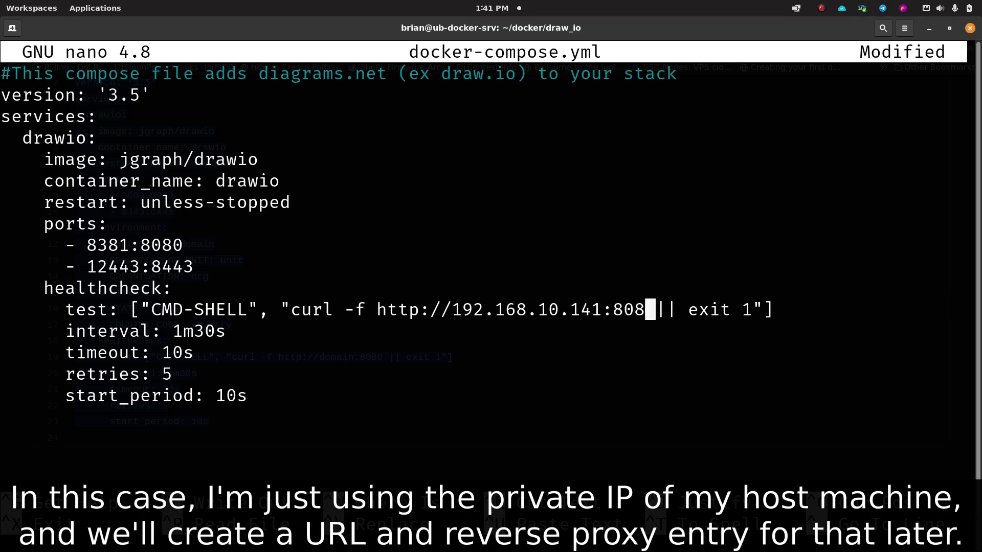
key(BackSpace)
key(BackSpace)
text(381)
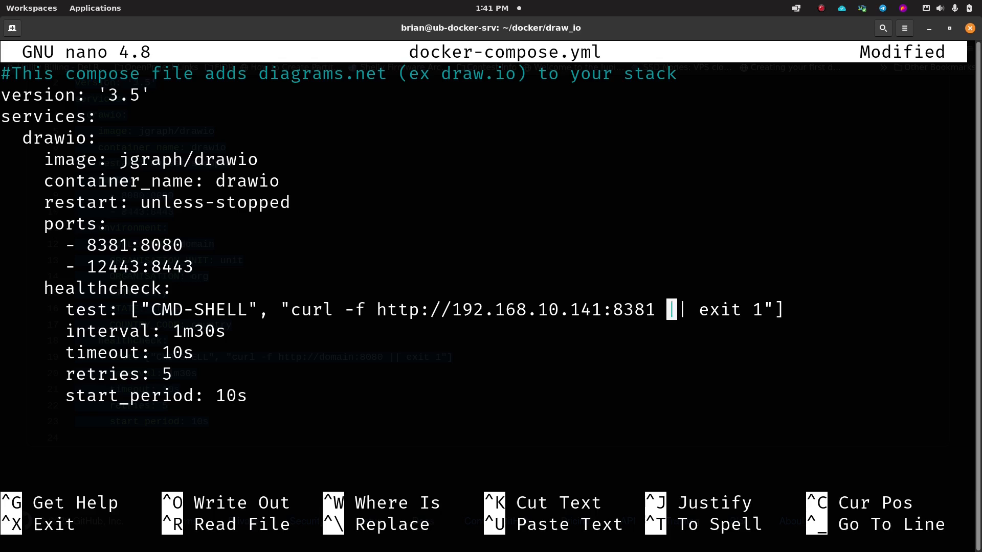
Step: Check the port in the healthcheck URL against the host port mapped to container port 8080
key(Left)
key(Left)
key(Left)
key(Left)
drag(87, 245, 129, 246)
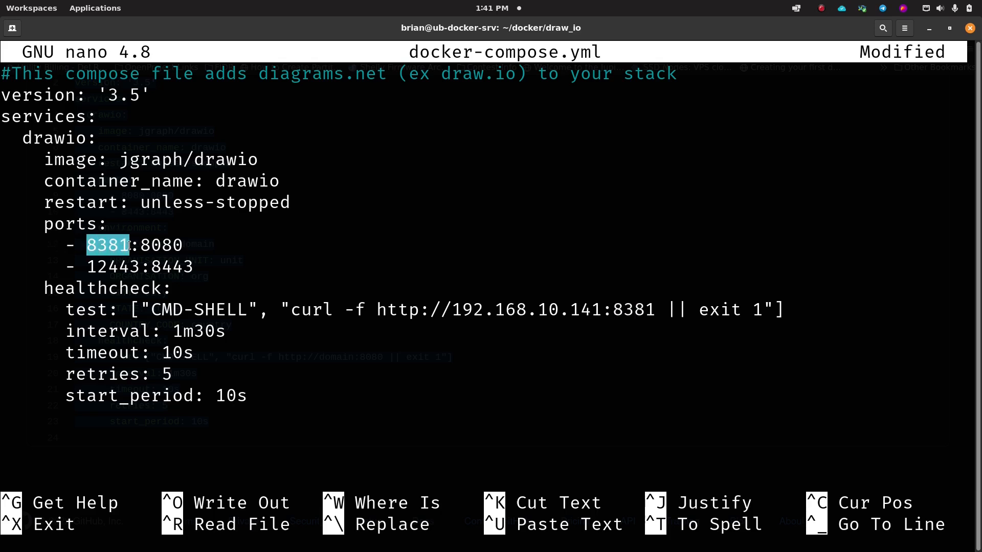
click(303, 229)
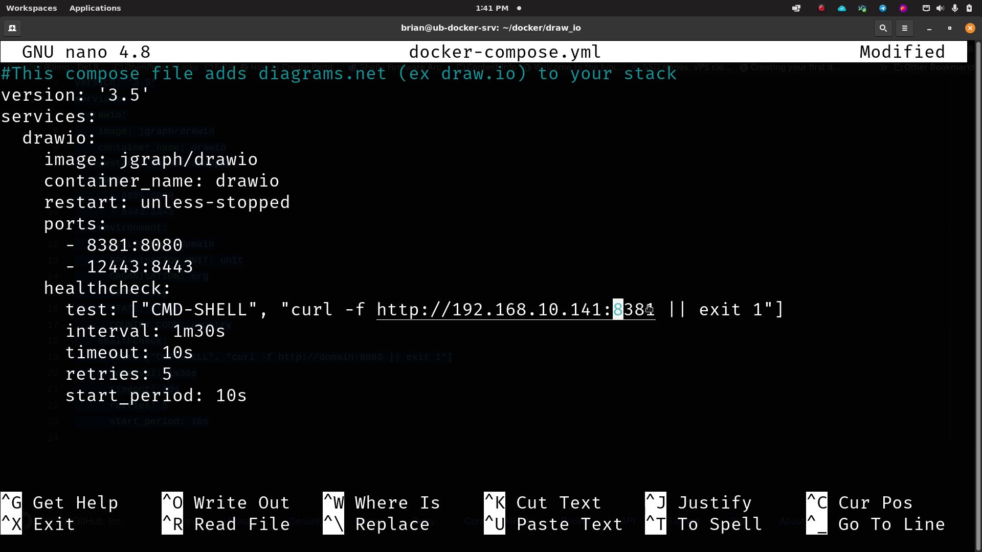
click(244, 331)
key(Down)
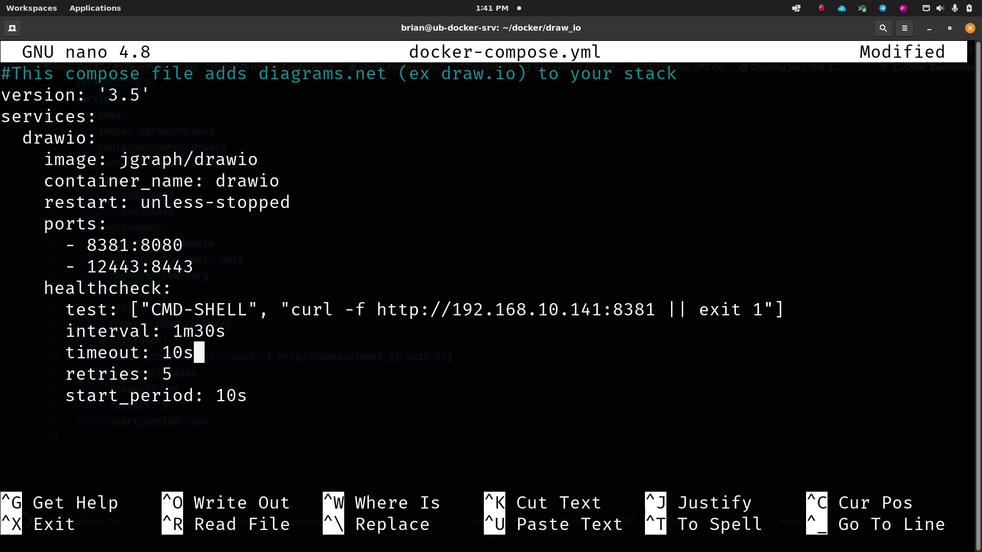
Step: Review the healthcheck's interval, timeout, retries and start_period values in docker-compose.yml
key(Up)
key(Left)
key(Left)
key(Left)
key(Left)
key(Left)
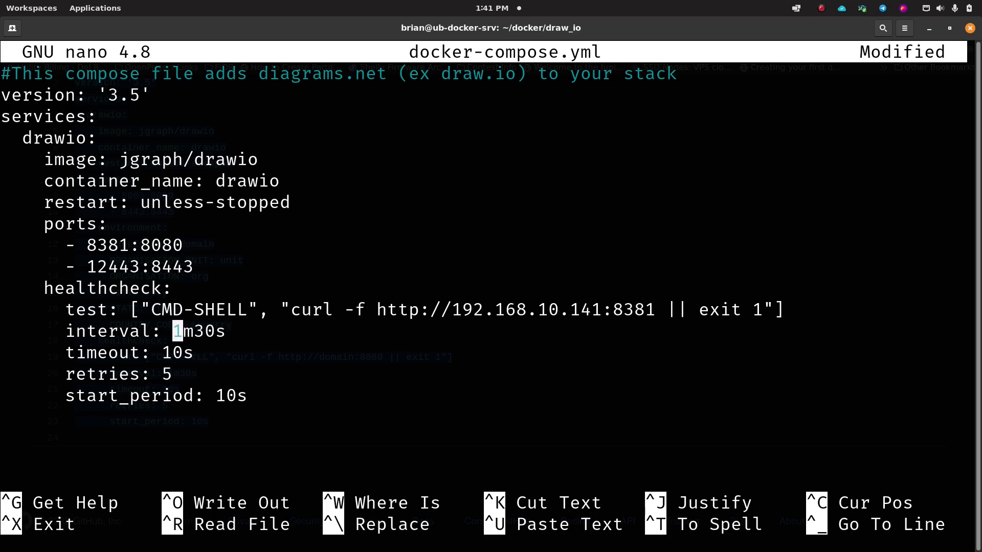
key(Right)
key(Right)
key(Right)
key(Right)
key(Down)
key(Left)
key(Left)
key(Left)
key(Right)
key(Right)
key(Left)
key(Left)
key(Down)
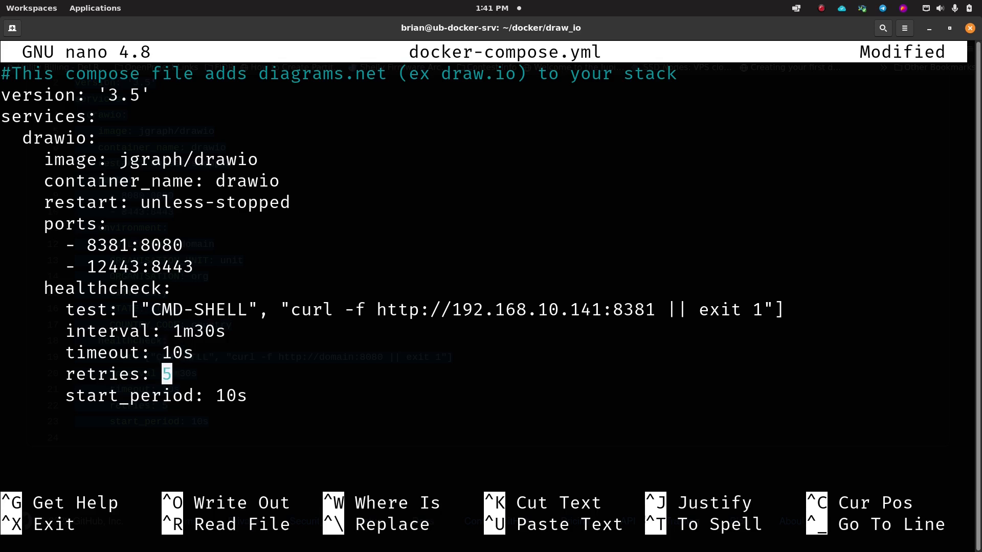
key(Down)
key(Right)
key(Right)
key(Right)
key(Right)
key(Right)
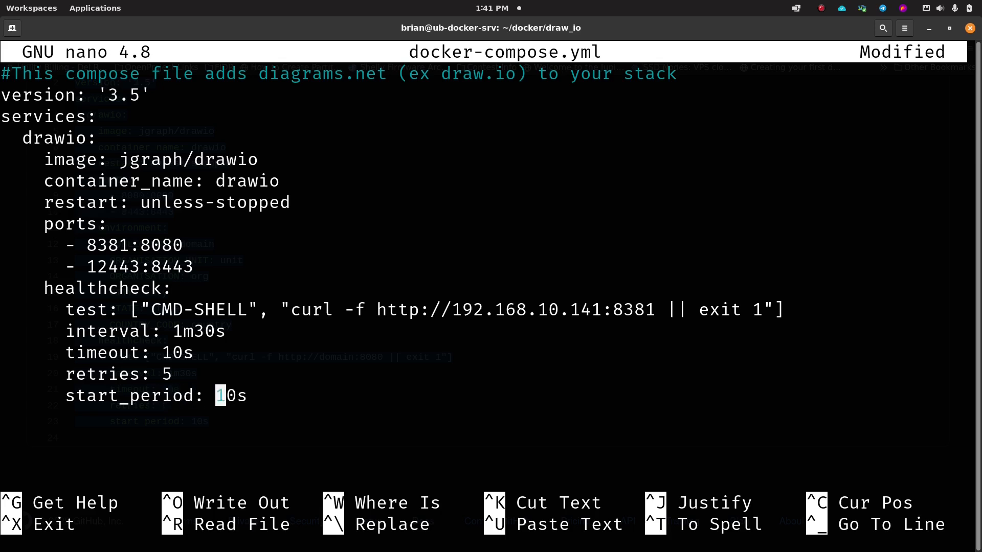
key(Right)
key(Right)
key(Right)
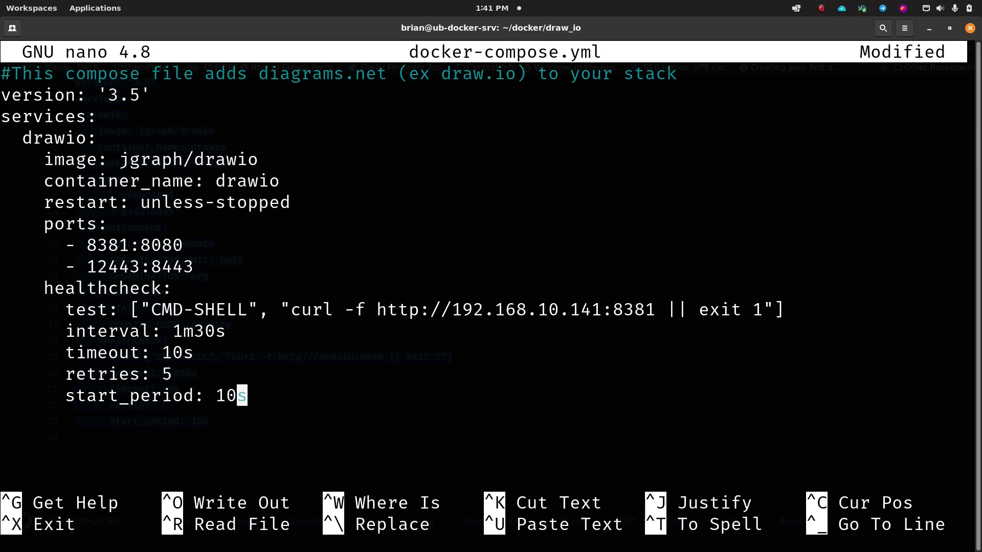
key(Left)
key(Left)
key(Left)
key(Right)
key(Right)
key(Right)
key(Right)
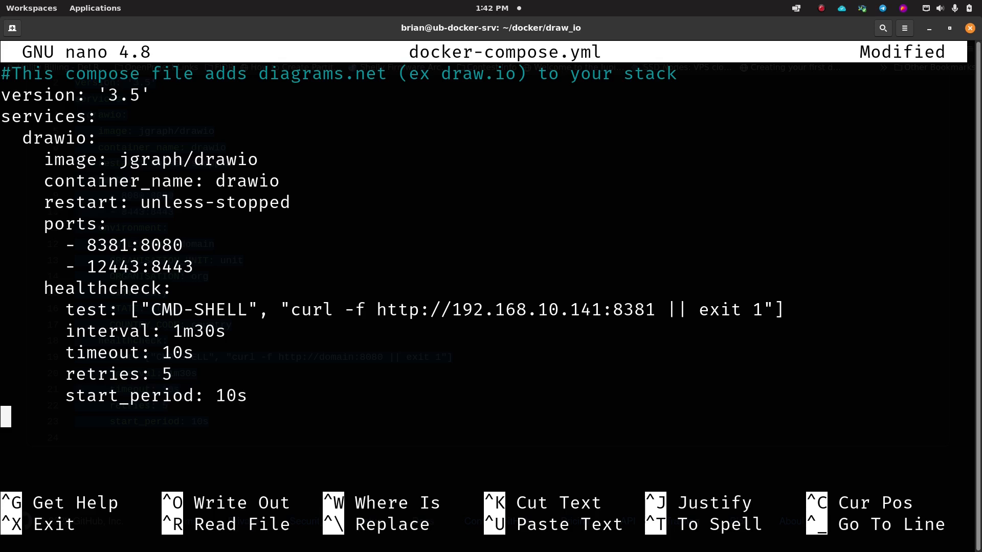
Step: Recheck the curl command and URL in the healthcheck test line against the port mappings
key(Up)
key(Up)
key(Up)
key(Up)
key(Right)
key(Right)
key(Right)
key(Right)
key(Right)
key(Right)
key(Right)
key(Right)
key(Right)
key(Right)
key(Right)
key(Right)
key(Right)
key(Right)
key(Right)
key(Right)
key(Right)
key(Right)
key(Right)
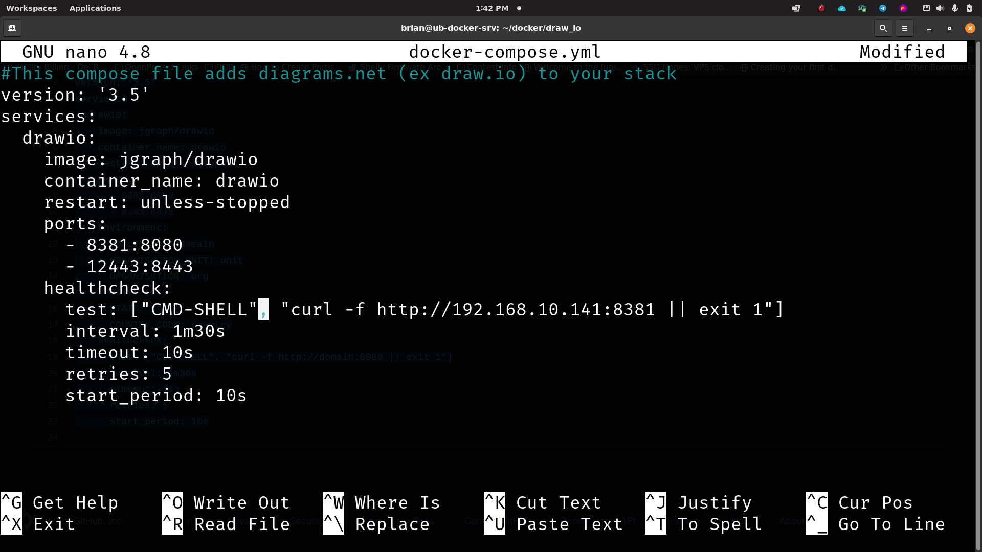
key(Right)
key(Right)
key(Right)
key(Right)
key(Right)
key(Right)
key(Right)
key(Right)
key(Right)
key(Right)
key(Right)
key(Right)
key(Right)
key(Right)
key(Right)
key(Up)
key(Up)
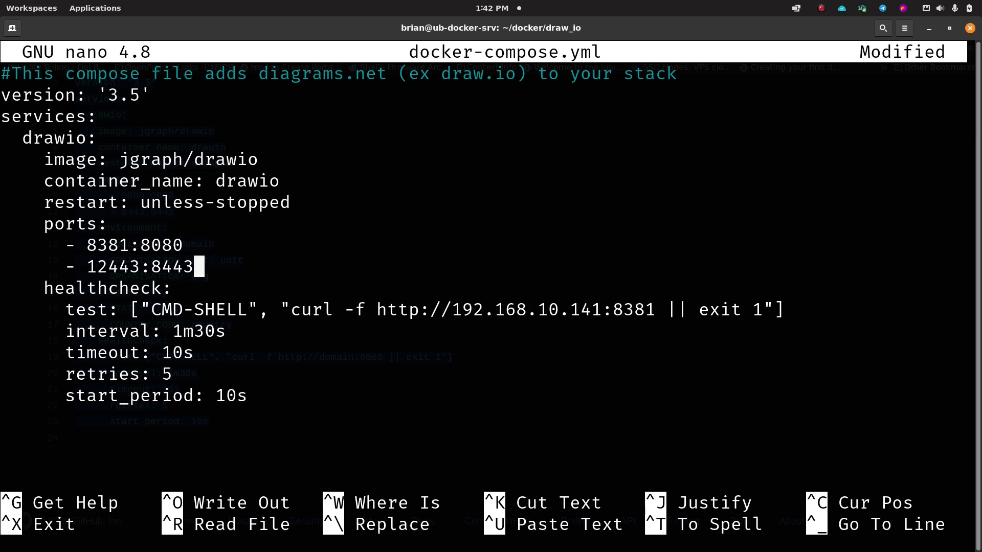
key(Down)
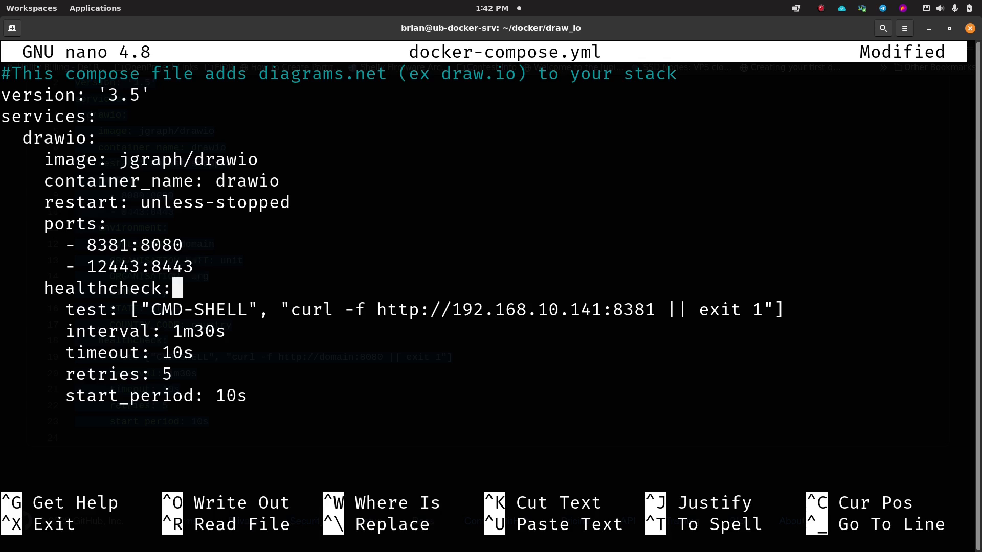
Step: Save docker-compose.yml under the same name and exit the nano editor
key(ctrl+o)
key(Return)
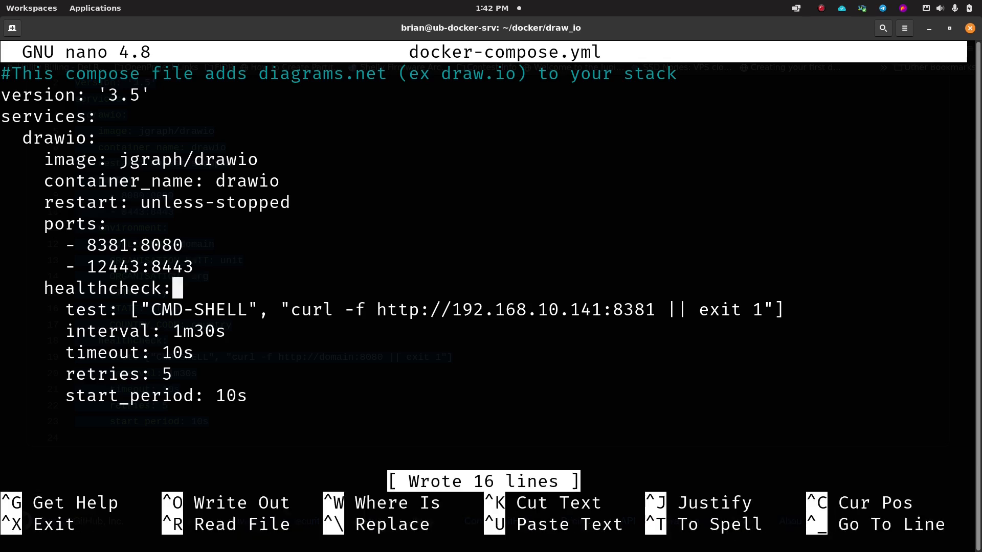
key(ctrl+x)
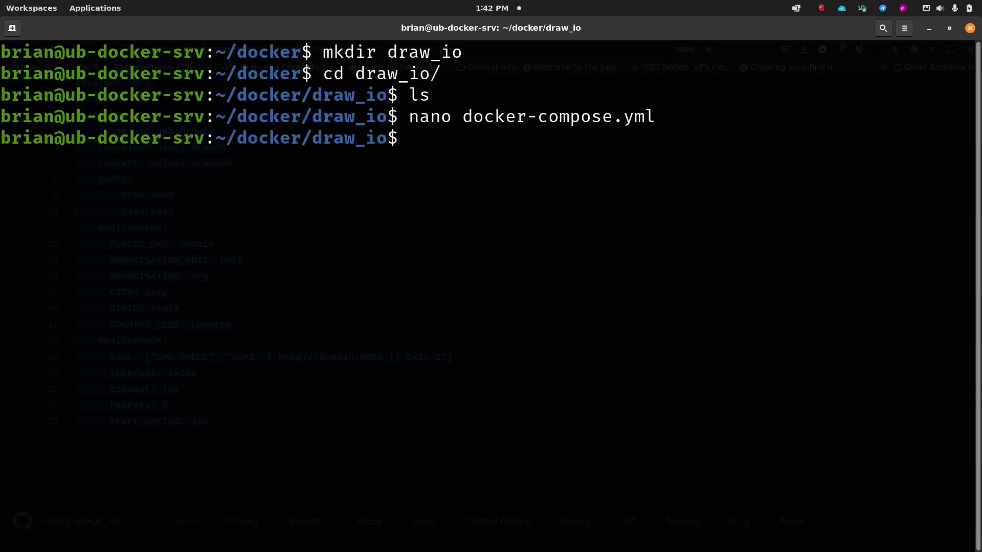
Step: Clear the terminal and start the drawio service in detached mode with docker-compose up -d
text(clear)
key(Return)
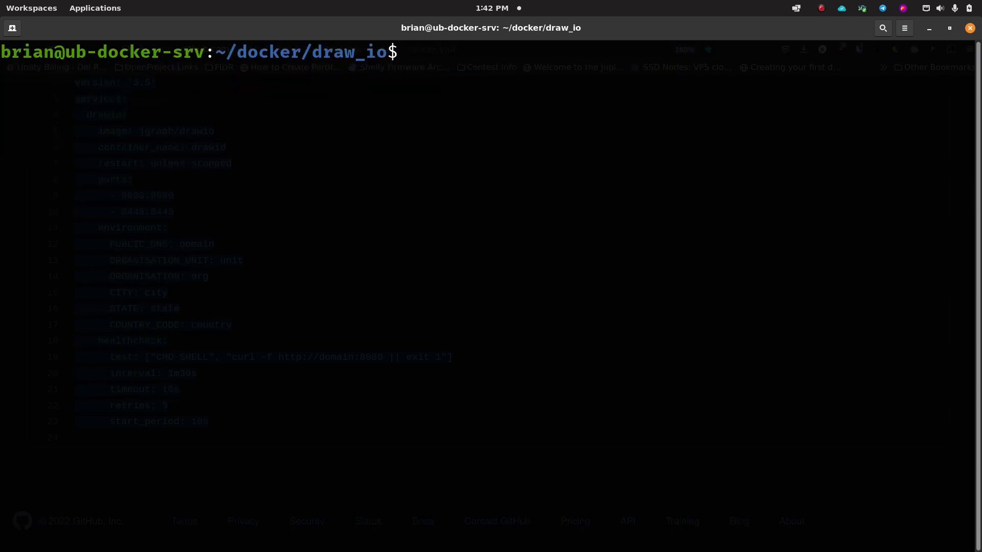
text(docker-c)
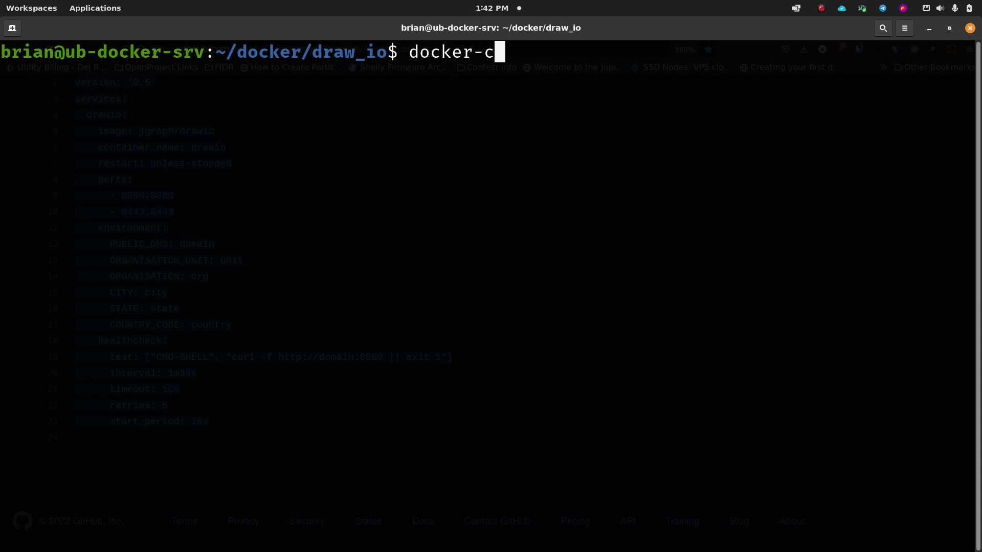
text(ompose)
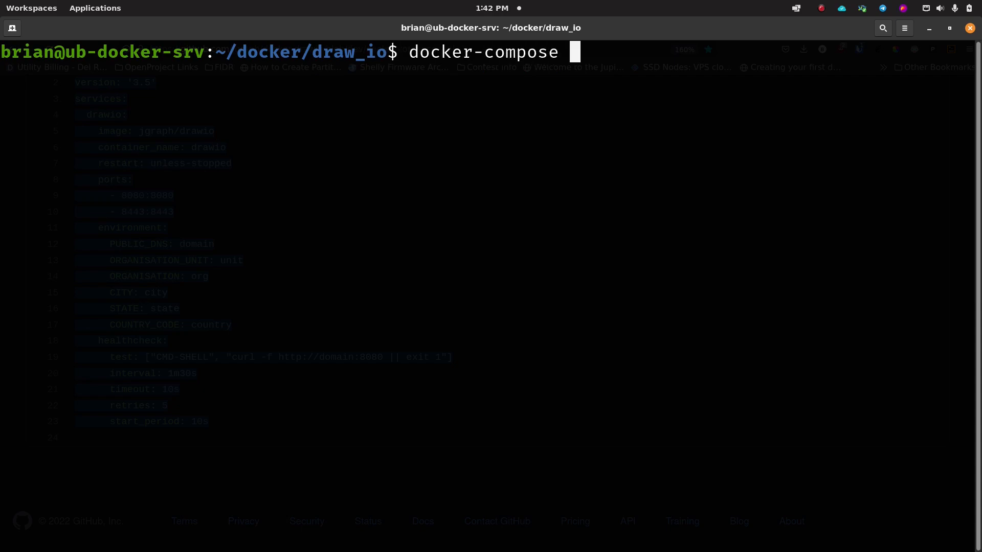
text( up -d)
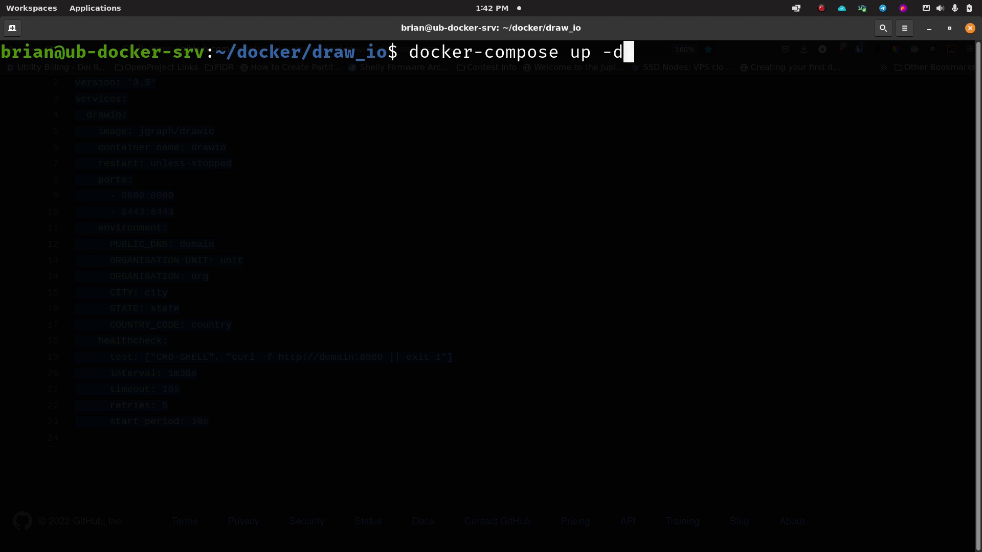
key(Return)
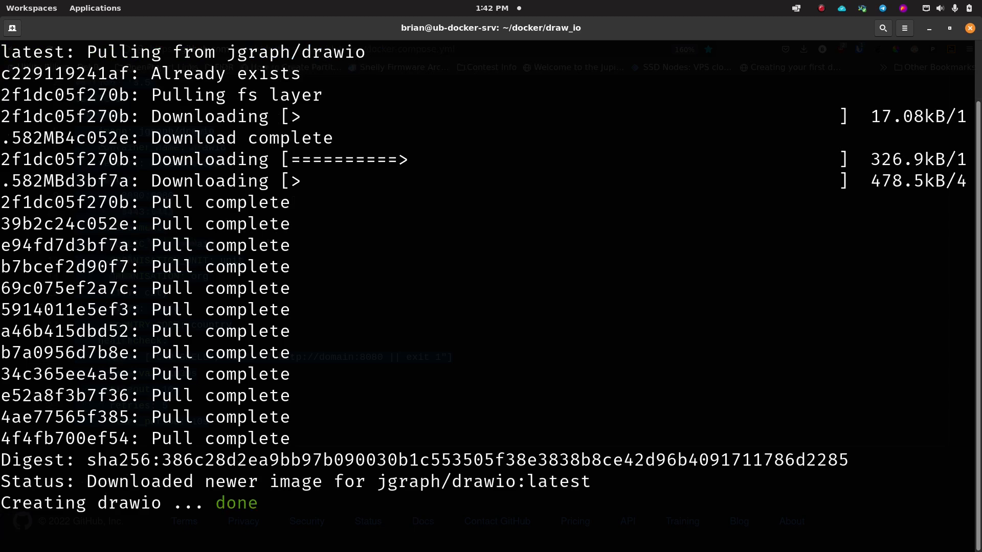
Step: Follow the drawio startup logs with docker-compose logs -f, stop following them and clear the terminal
text(docker)
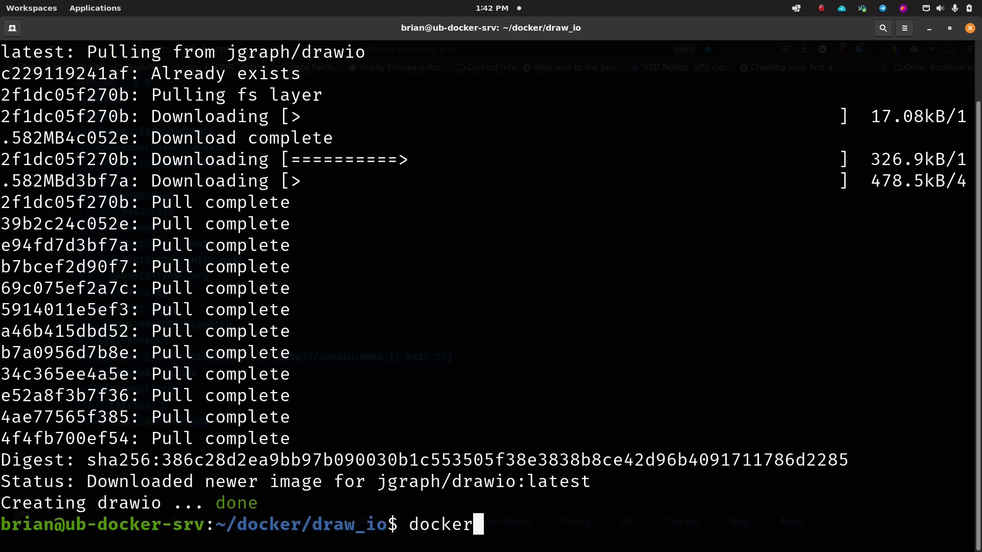
text(-compose )
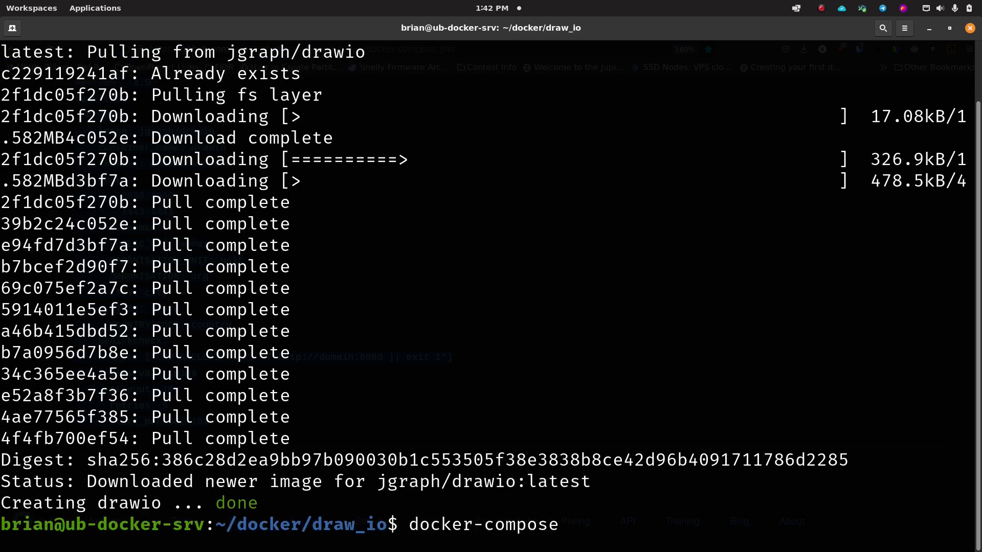
text(logs -f)
key(Return)
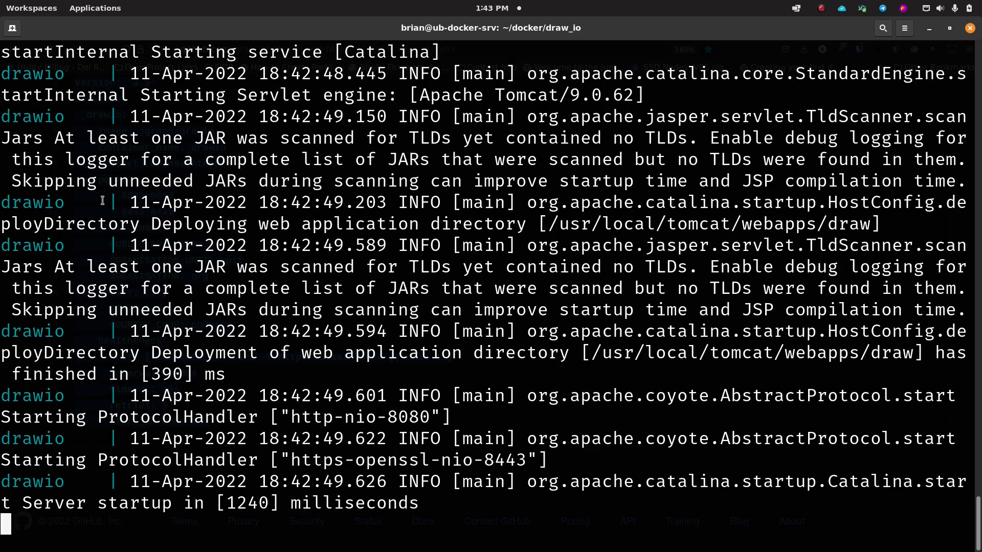
scroll(103, 200, up, 7)
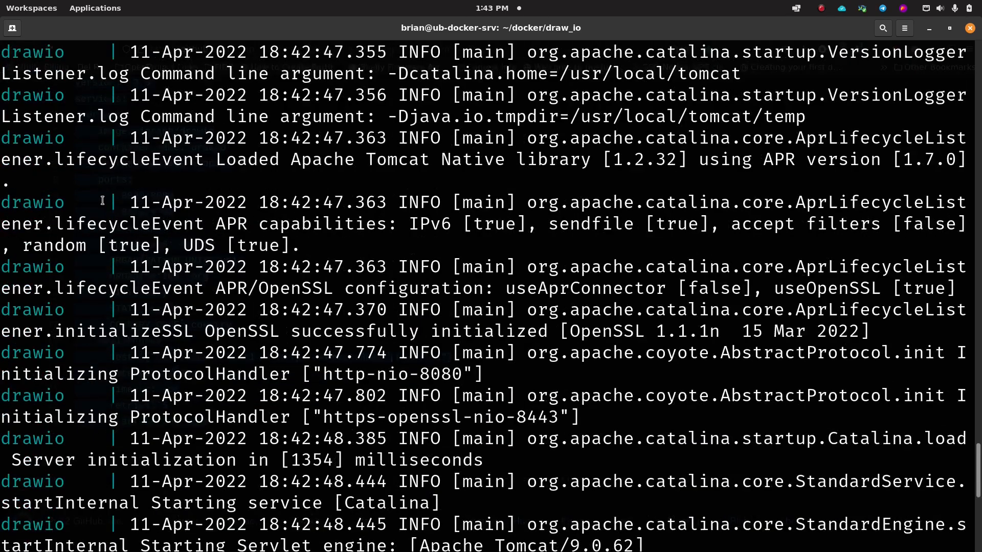
scroll(102, 200, down, 7)
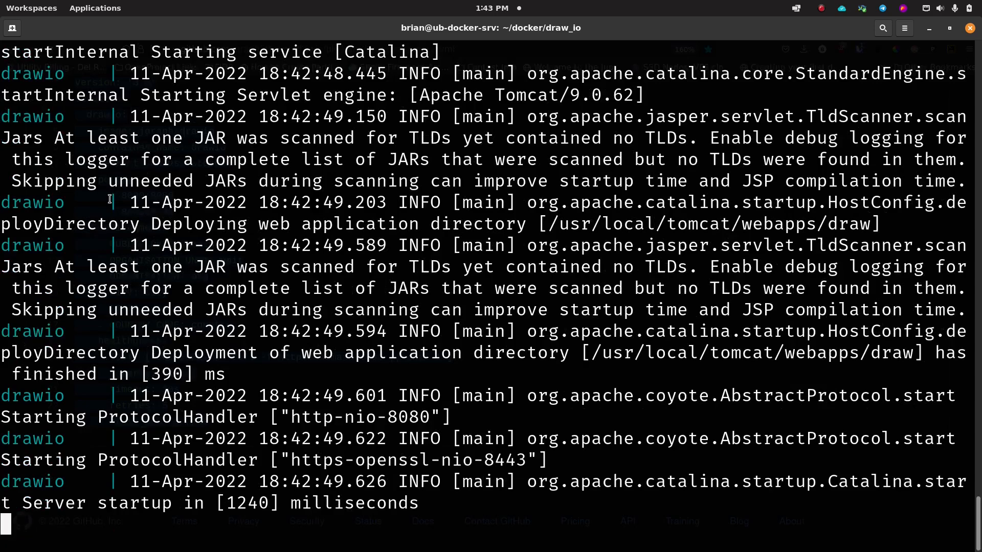
key(ctrl+c)
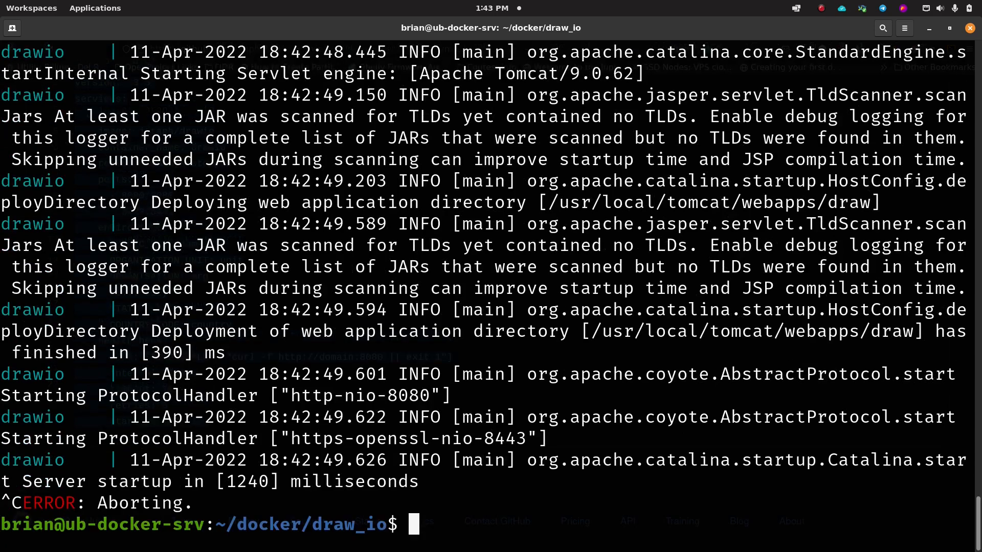
text(clear)
key(Return)
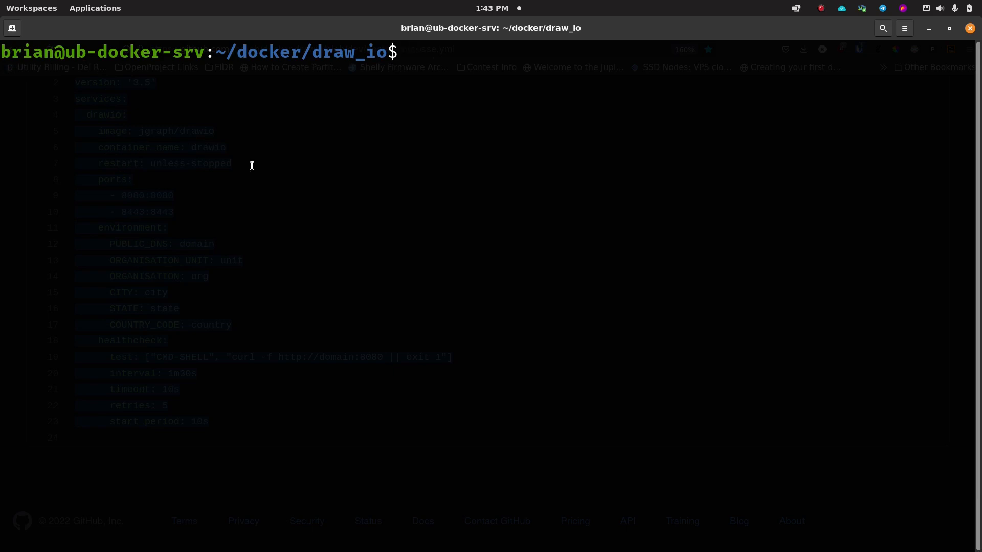
Step: Switch to Firefox and open the self-hosted diagrams.net page at 192.168.10.141:8381 in the new tab
mouse_move(426, 545)
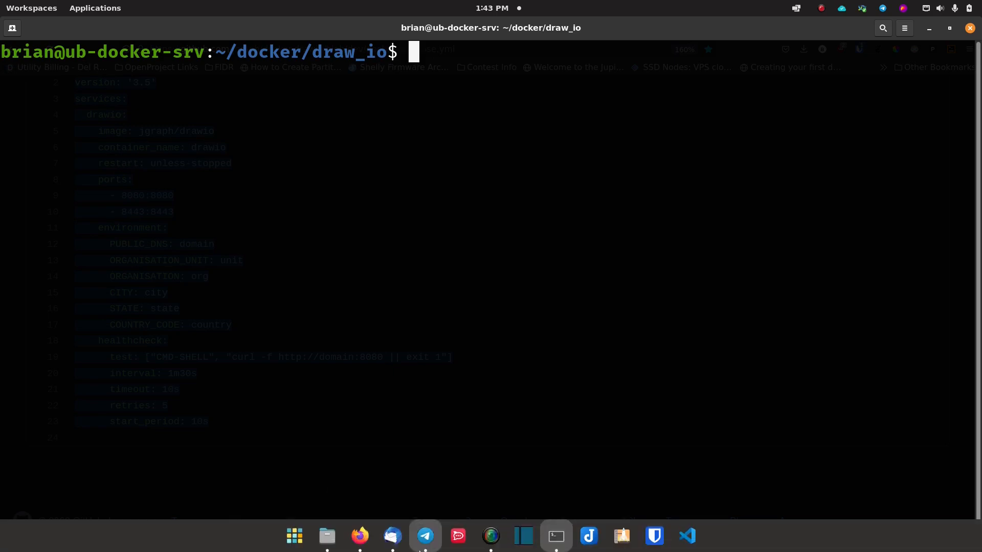
click(369, 545)
click(585, 29)
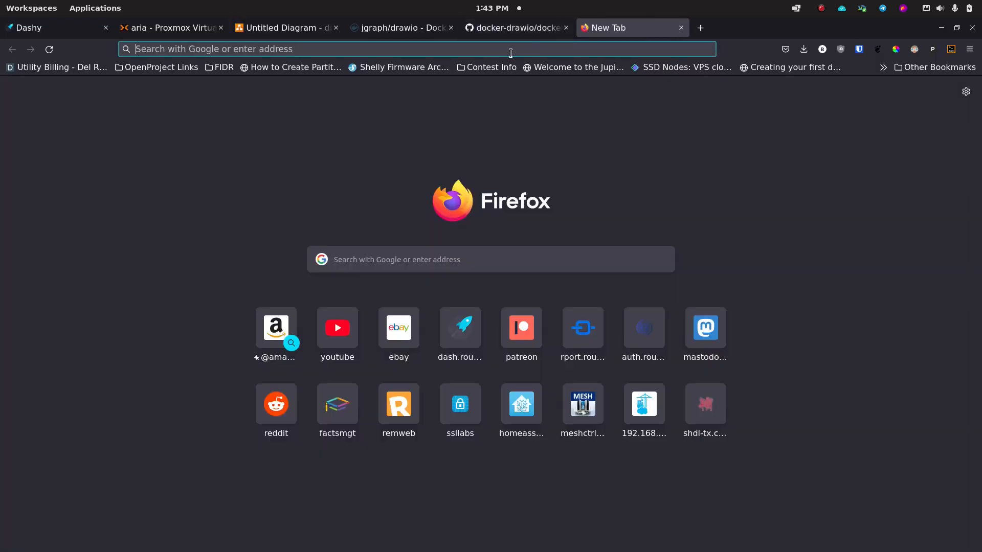
click(511, 52)
text(192)
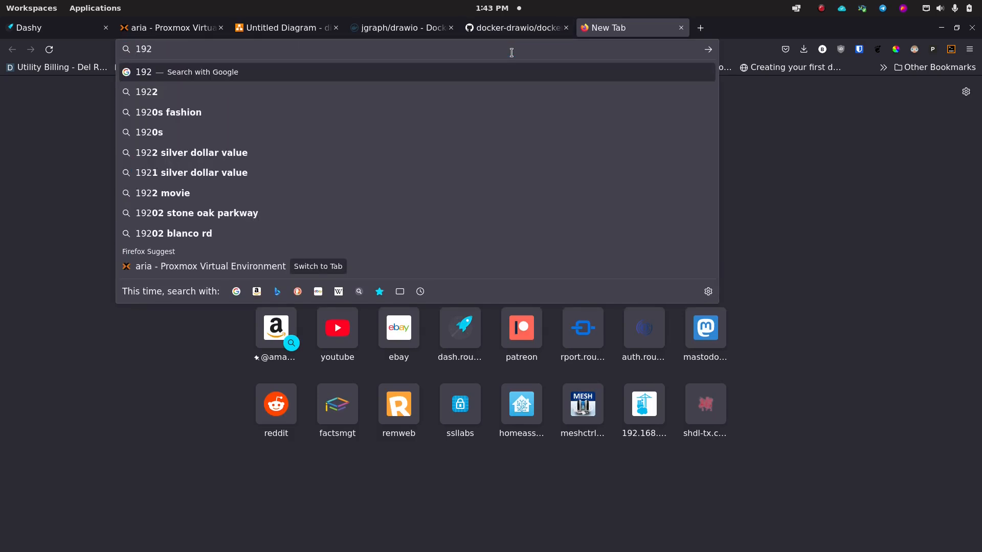
text(.168.10)
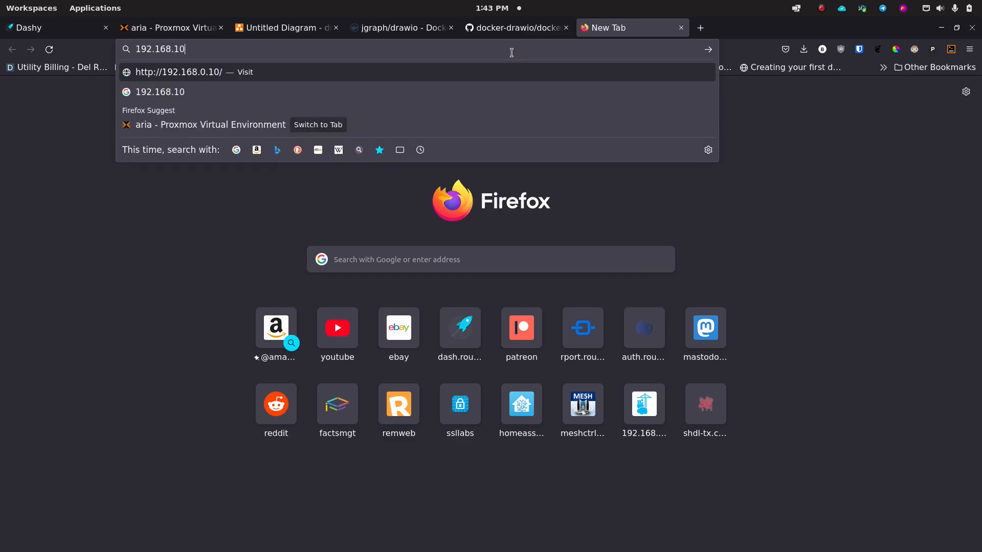
text(.141:8381)
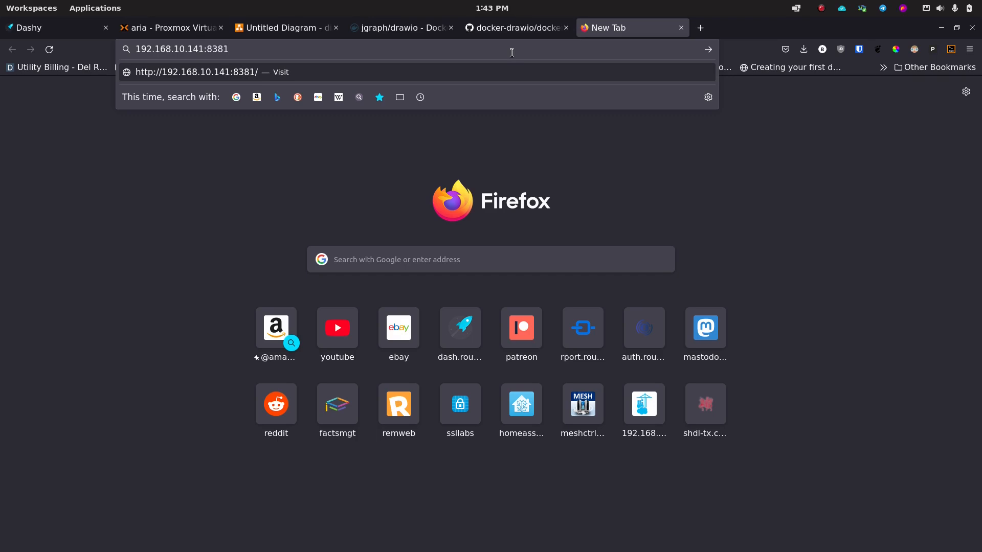
key(Return)
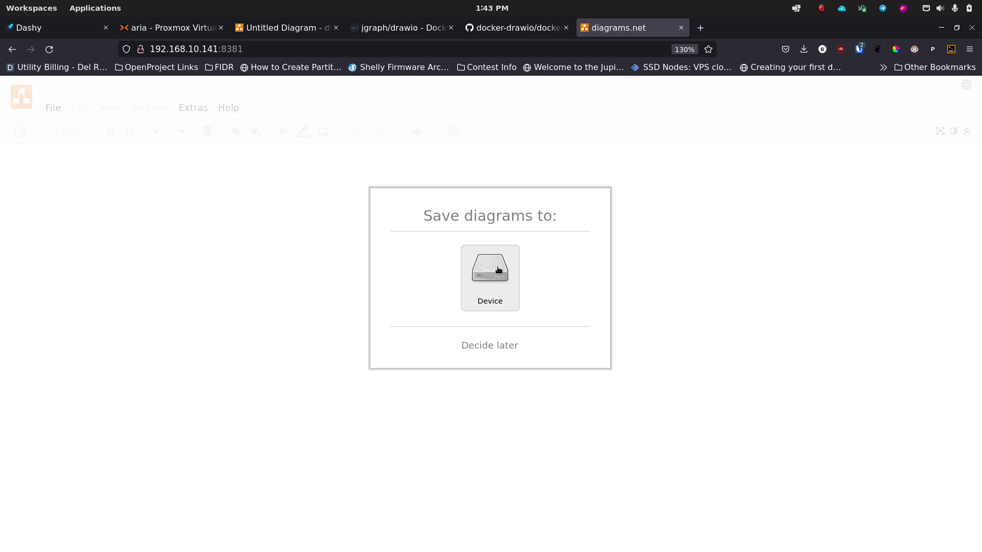
Step: Choose Device as the storage location for diagrams and start creating a new diagram
click(495, 276)
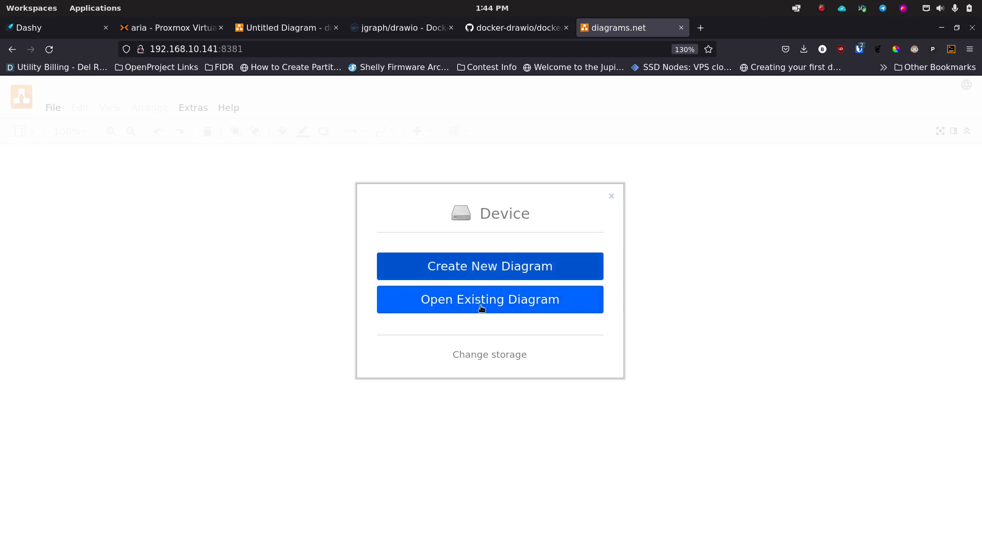
click(490, 266)
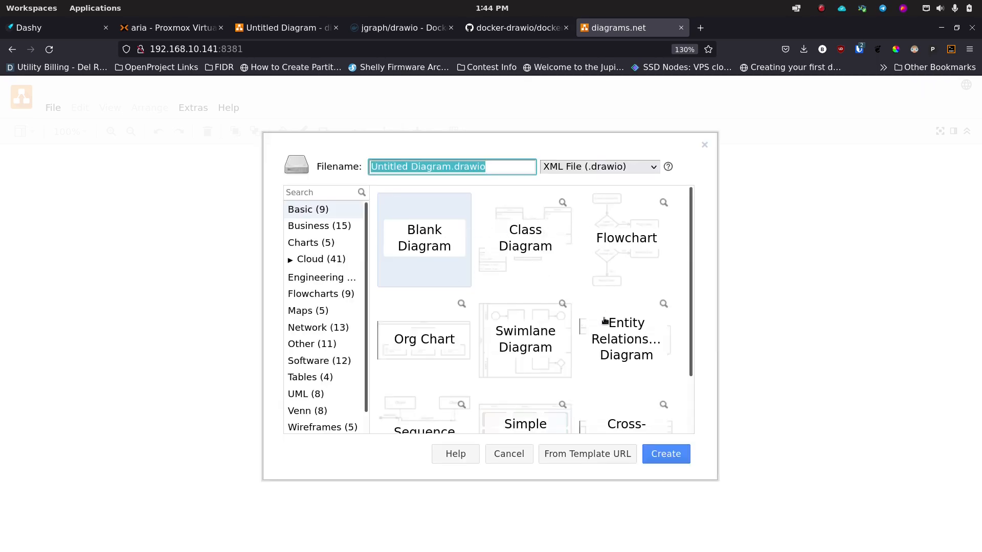
Step: Browse the new-diagram templates in the Basic, Engineering, Flowcharts and Tables categories
scroll(605, 322, down, 2)
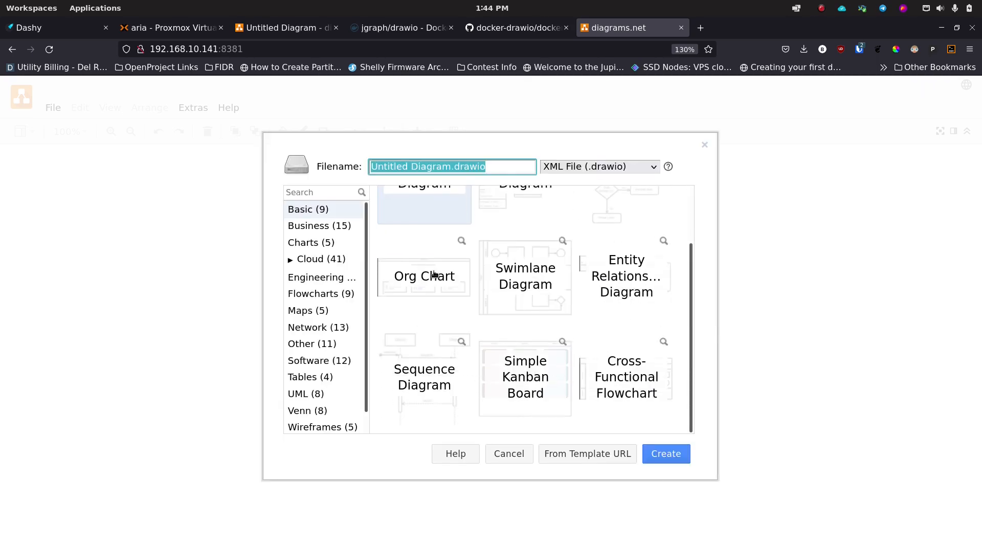
scroll(571, 282, up, 2)
scroll(558, 291, down, 2)
click(325, 279)
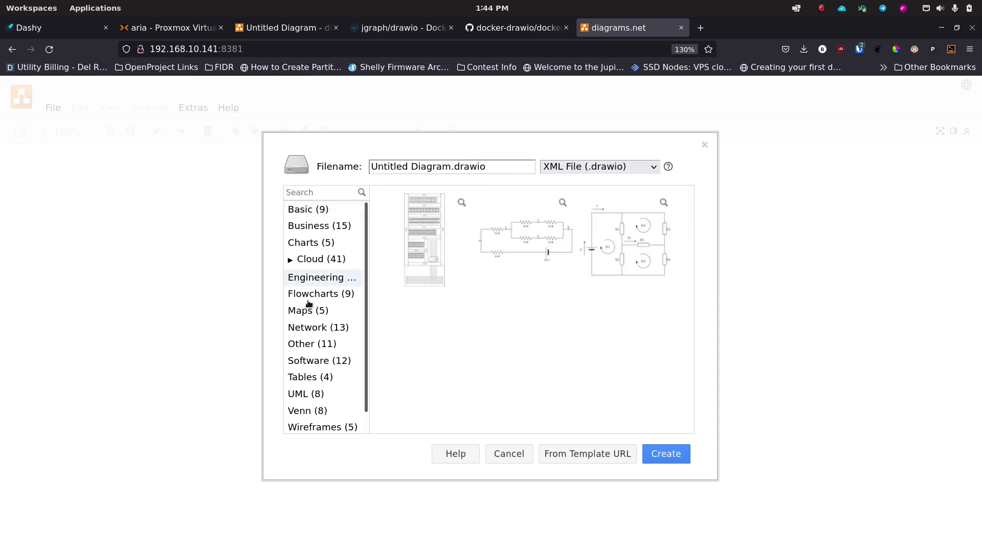
click(313, 296)
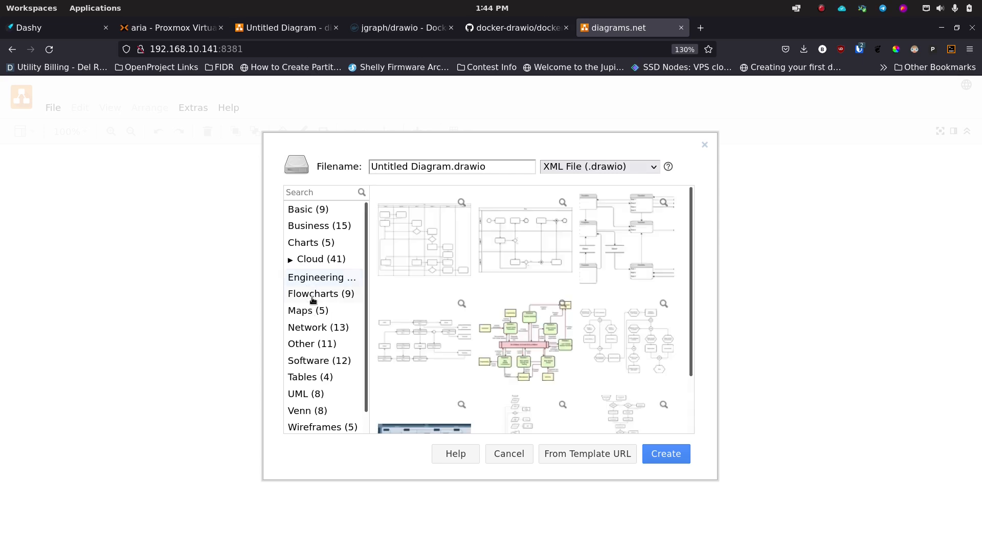
scroll(313, 398, down, 1)
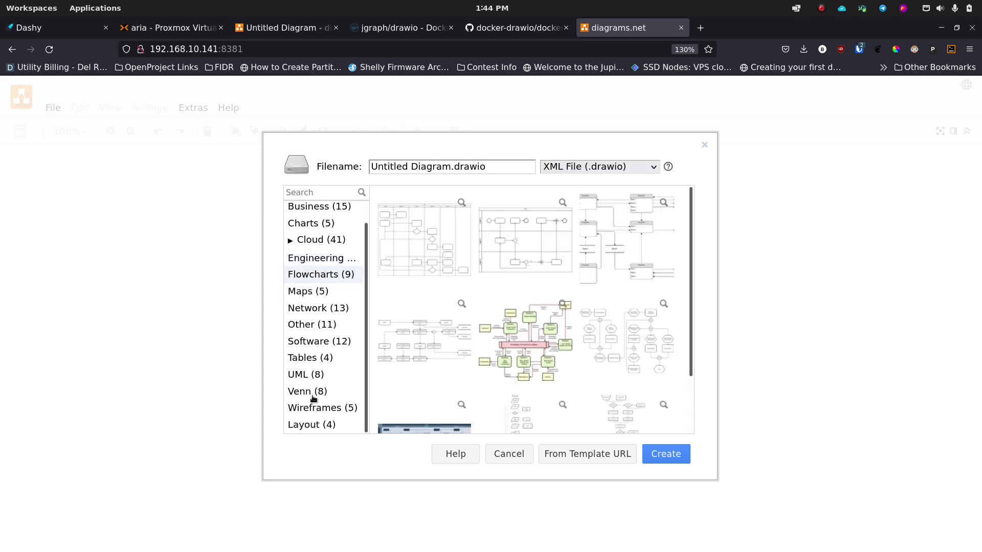
click(306, 358)
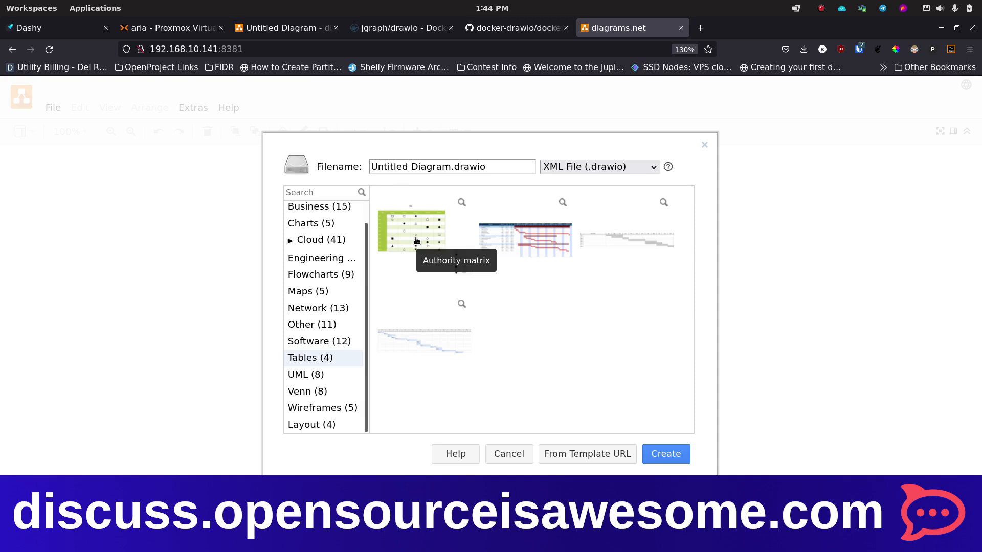
Step: Create a new blank diagram from the Basic templates, keeping the file name Untitled Diagram.drawio
scroll(338, 271, up, 2)
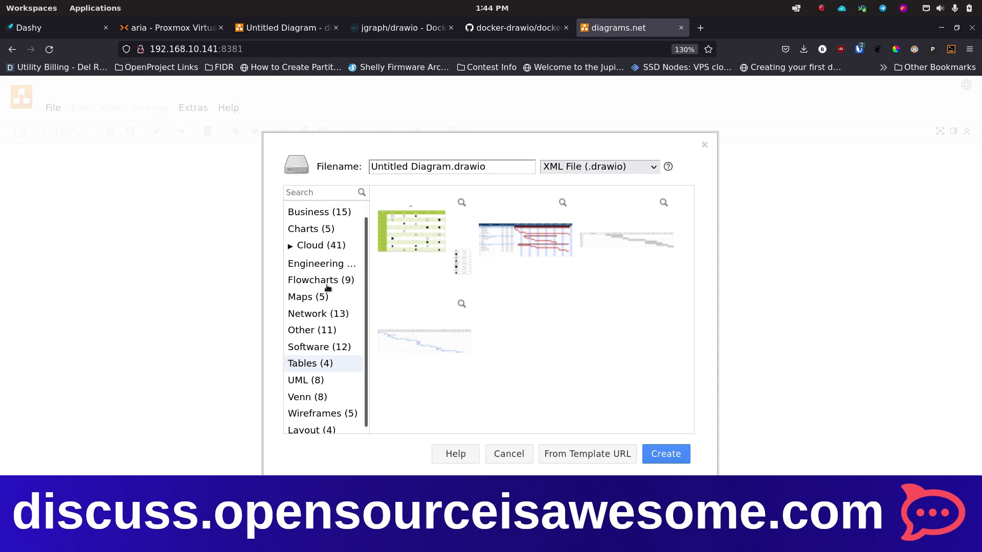
click(311, 215)
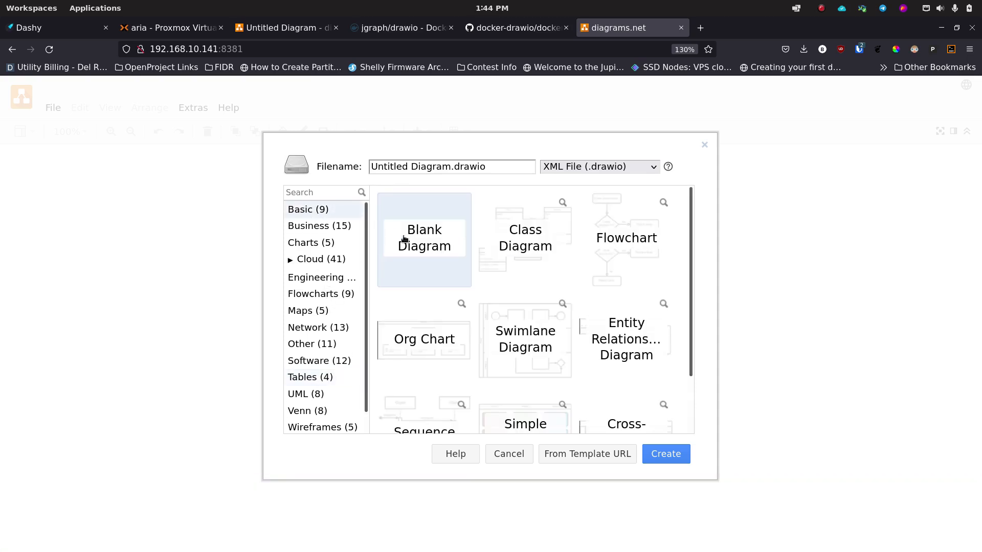
click(659, 455)
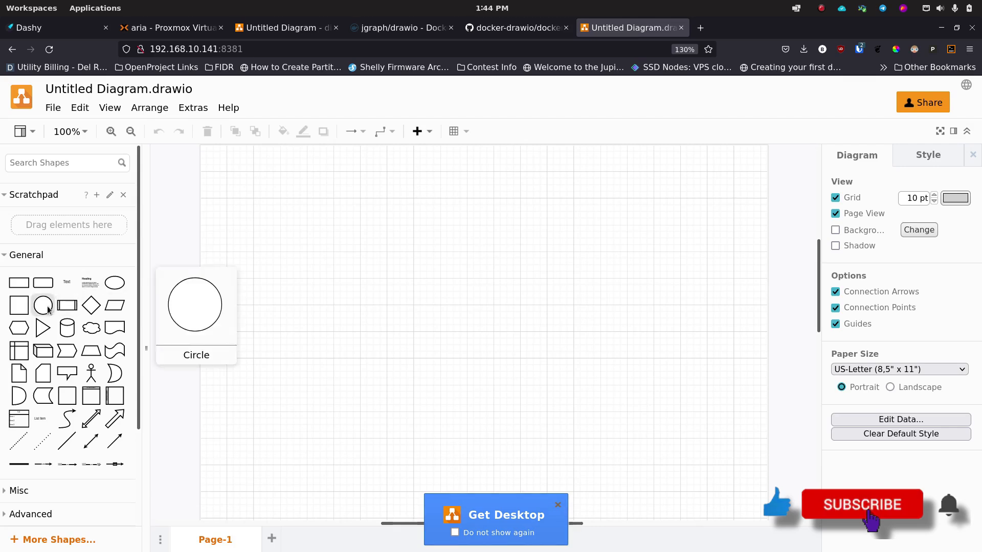
Step: Place a circle, an Actor figure with an arrow pointing to the circle, and a card shape on the diagram page
drag(47, 307, 308, 254)
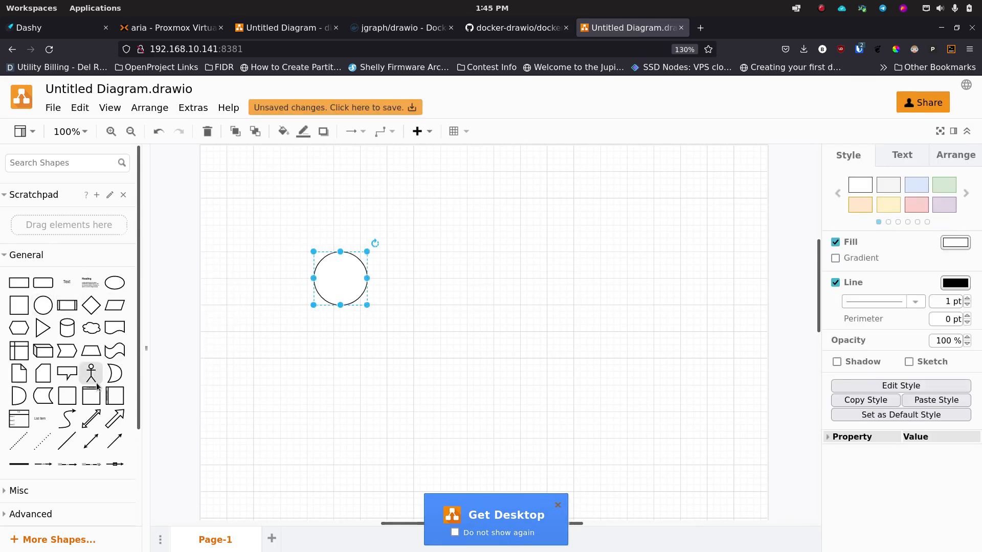
drag(91, 373, 374, 278)
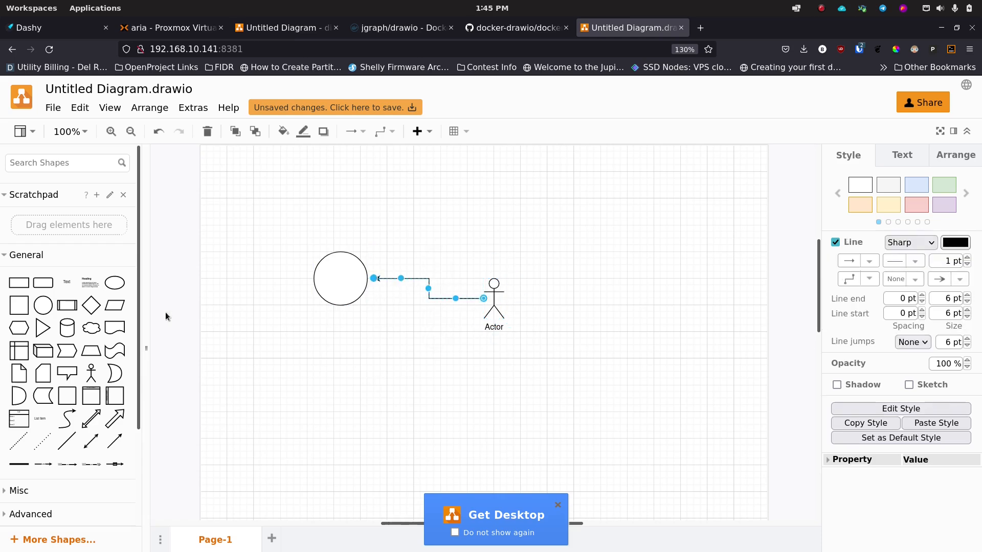
drag(43, 374, 756, 276)
click(519, 306)
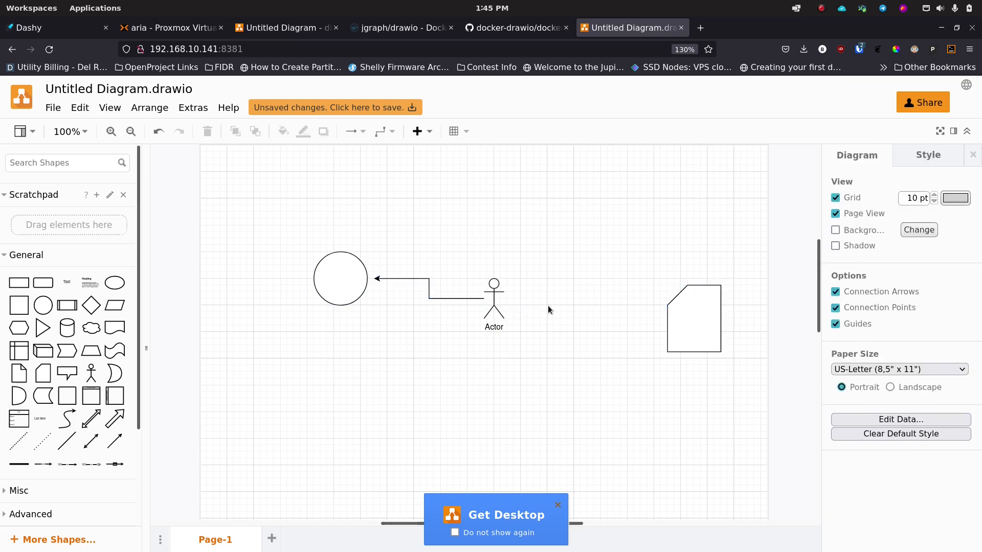
Step: Shift the card shape slightly to the left and connect it to the Actor figure with an arrow
drag(695, 316, 688, 316)
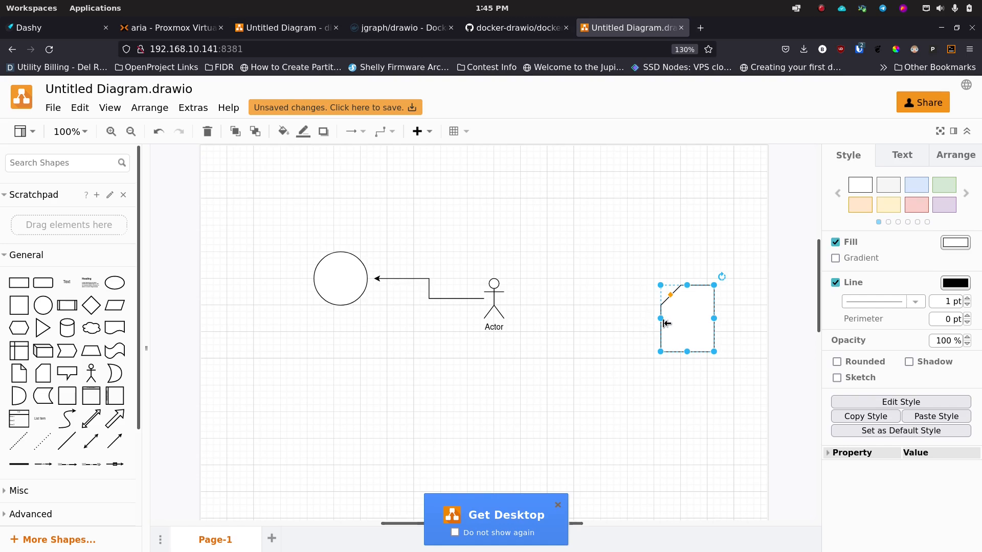
mouse_move(659, 321)
drag(648, 319, 496, 300)
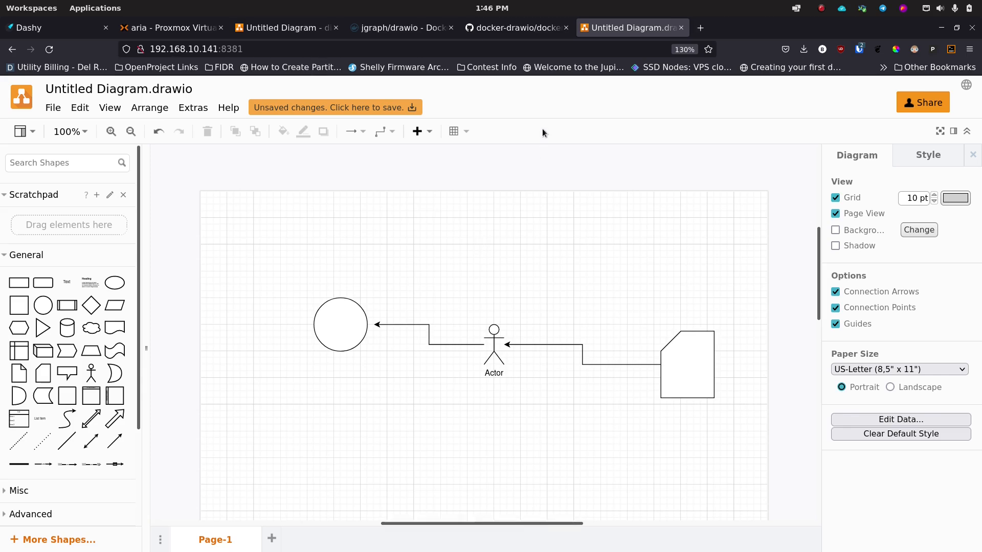
Step: Leave the diagram page without saving and open the Cloudflare DNS management page for routemehome.org in its place
click(680, 29)
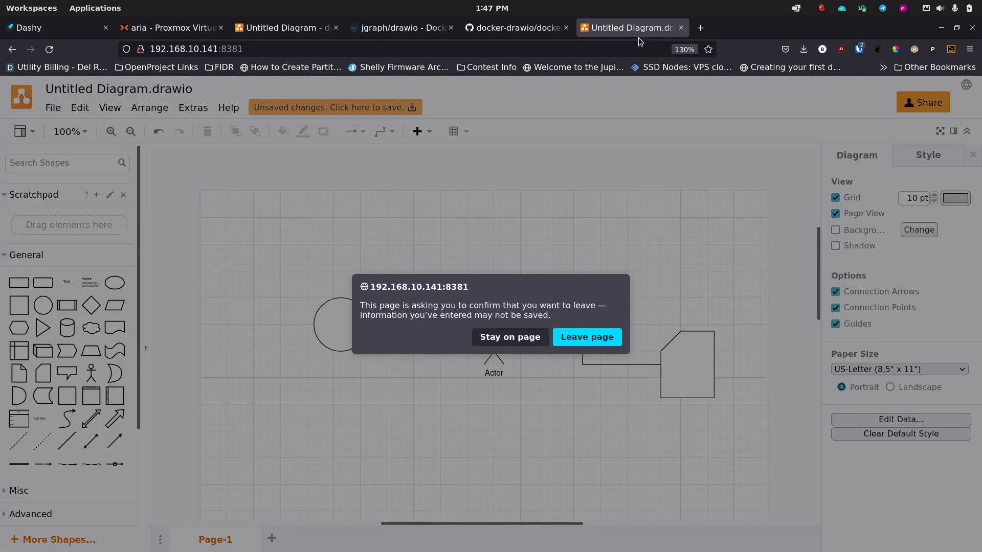
click(566, 338)
click(589, 28)
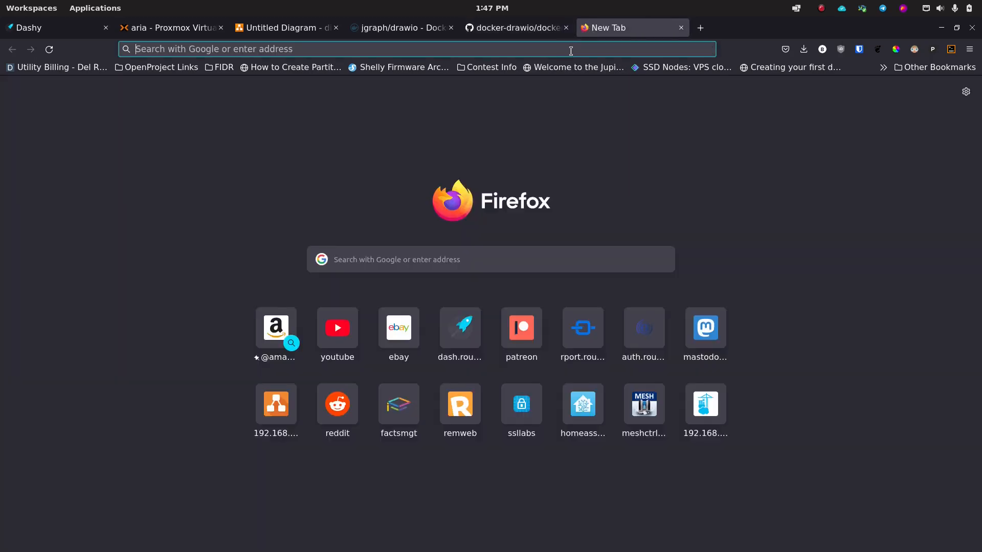
click(563, 51)
text(cloudflare.com/cc8fa61e380538f1e2e0da19edeef6b8/routemehome.org/dns)
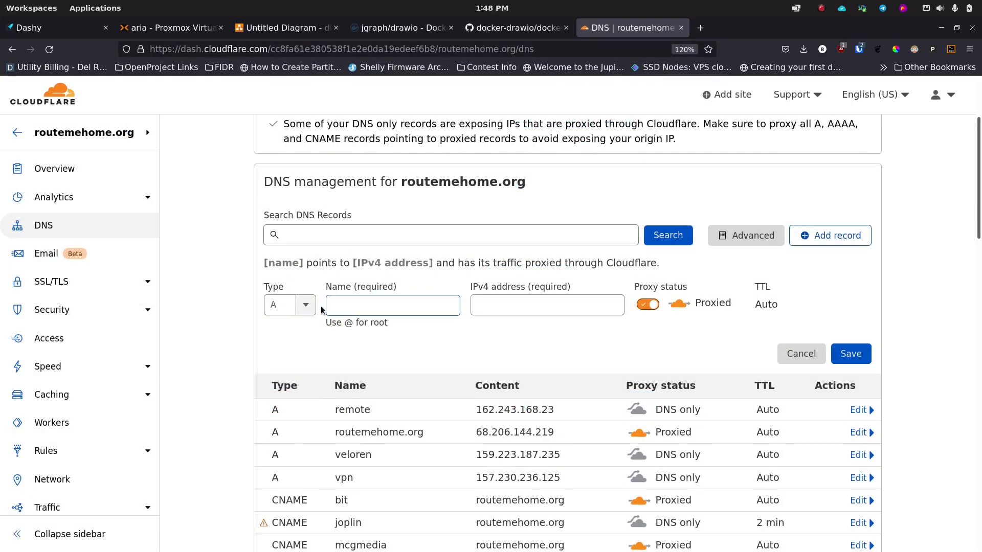
Step: Name the new DNS record mydraw and set its type to CNAME
click(288, 309)
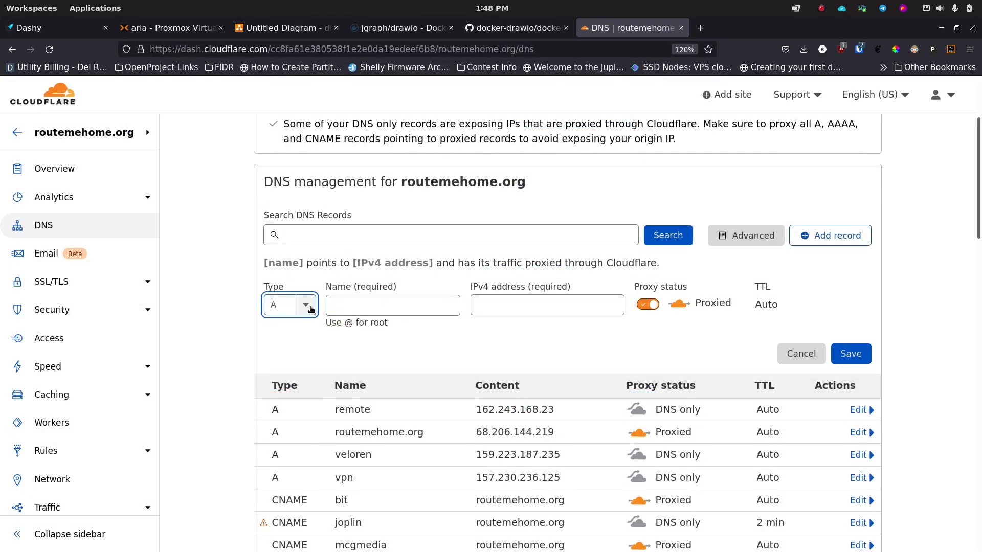
click(373, 305)
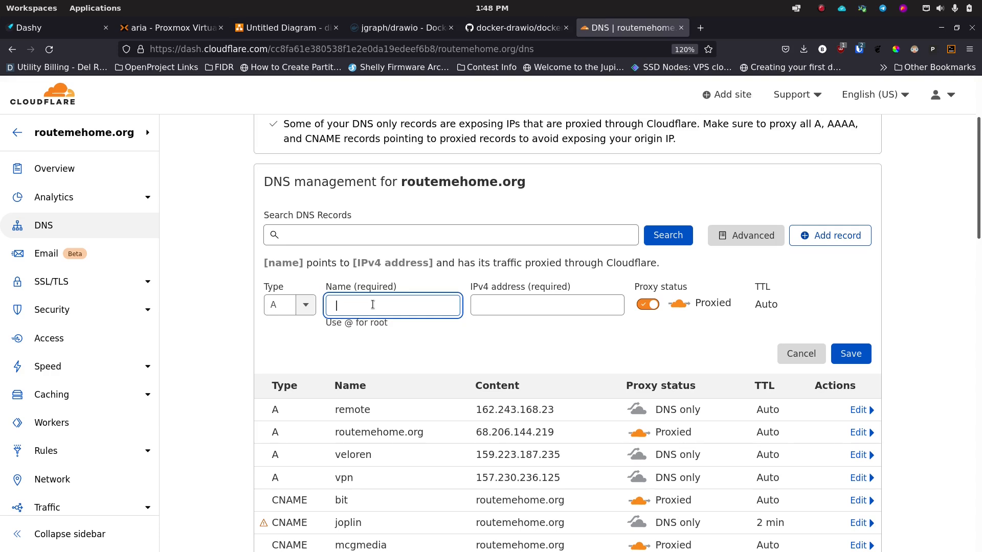
text(mydraw)
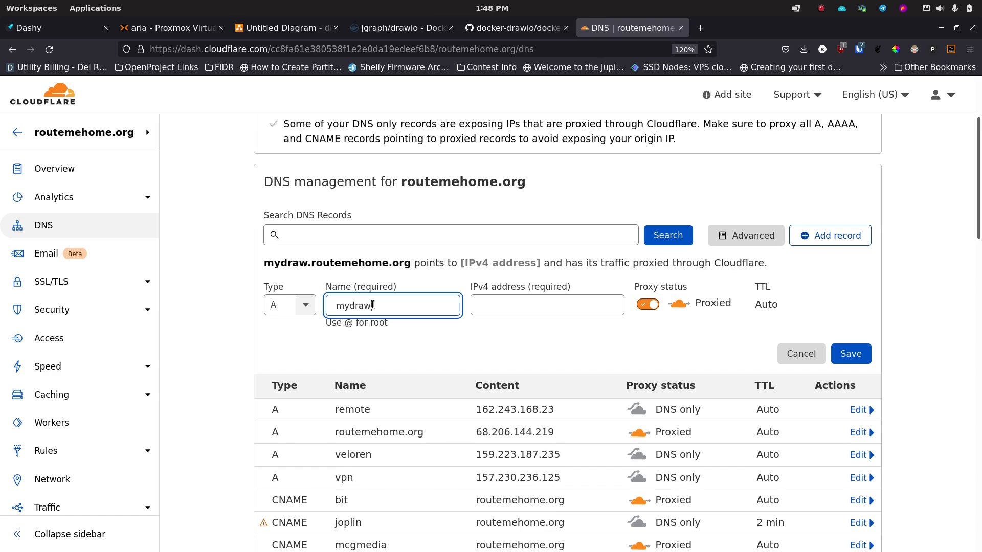
key(Tab)
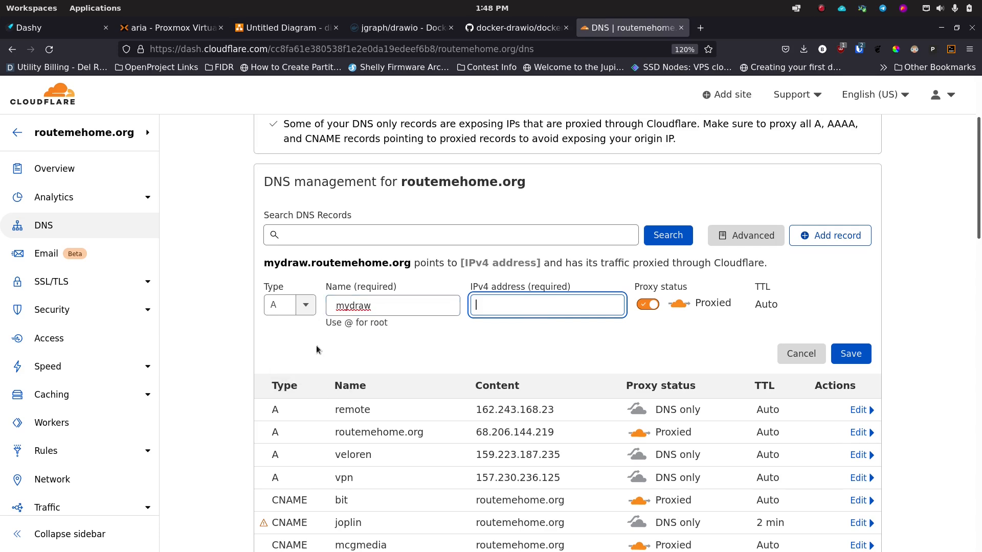
click(314, 310)
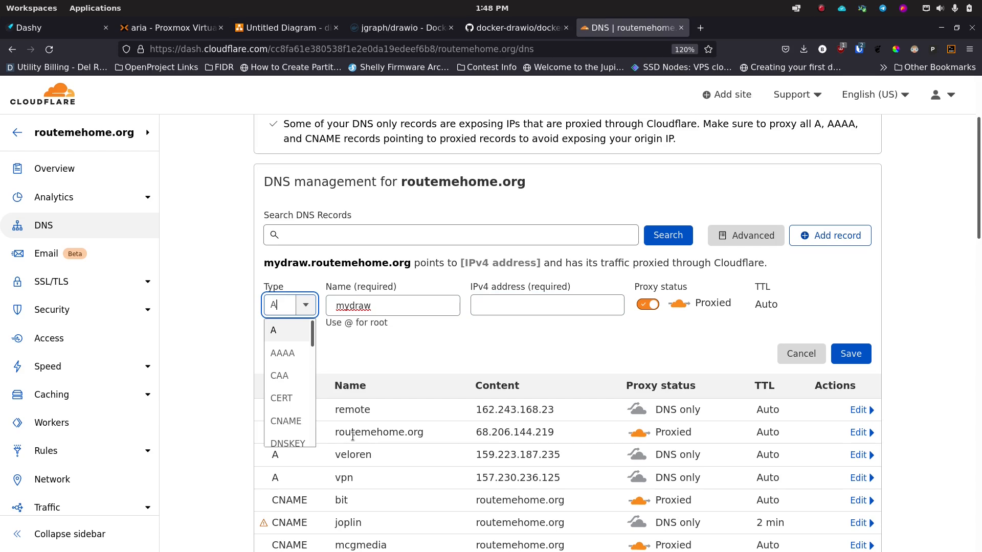
click(281, 422)
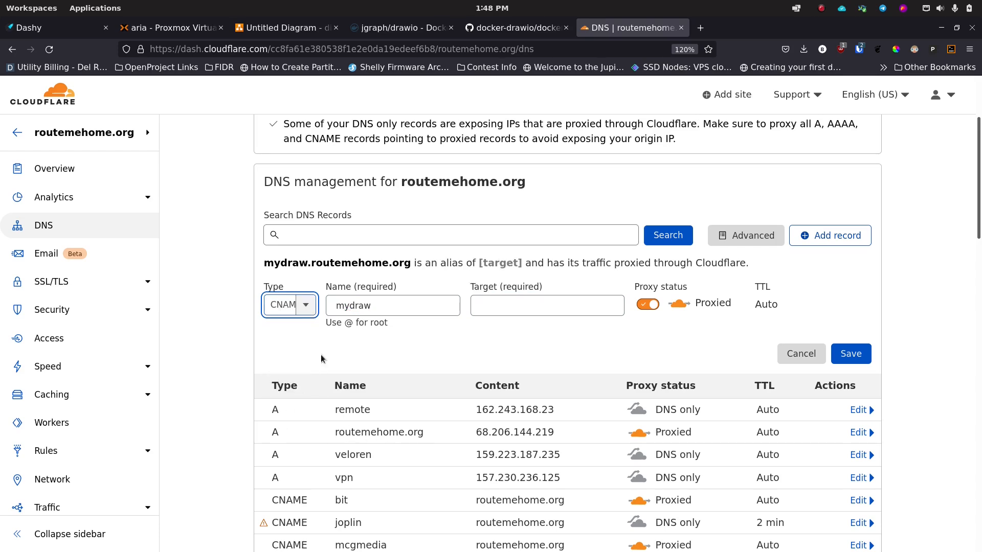
Step: Point the mydraw record to the root domain with @, set it to DNS only, and save it
click(395, 310)
click(481, 306)
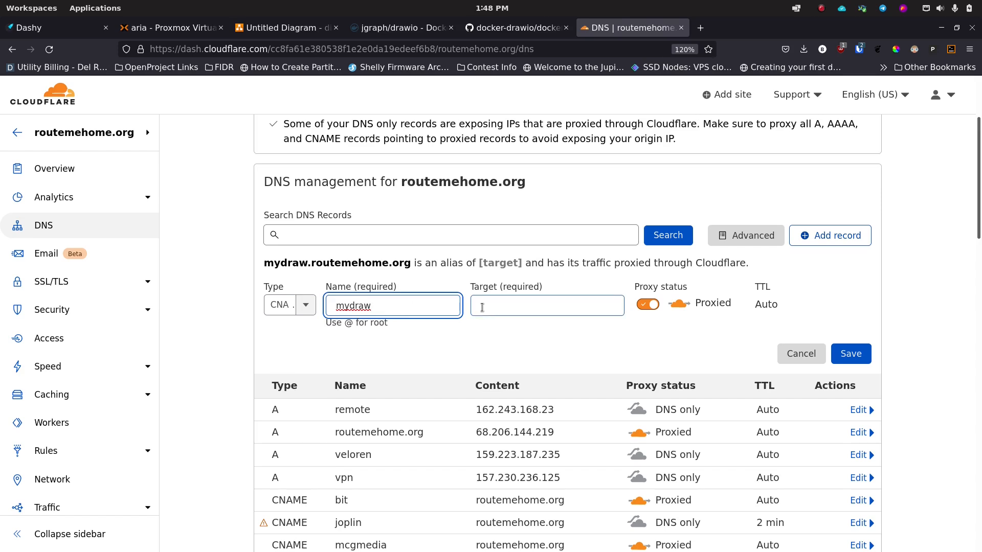
text(@)
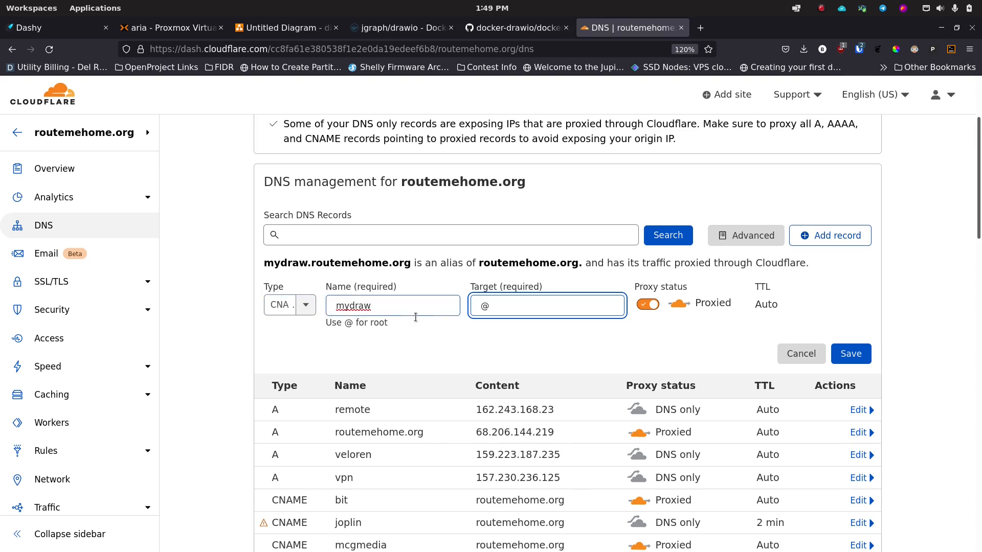
click(645, 305)
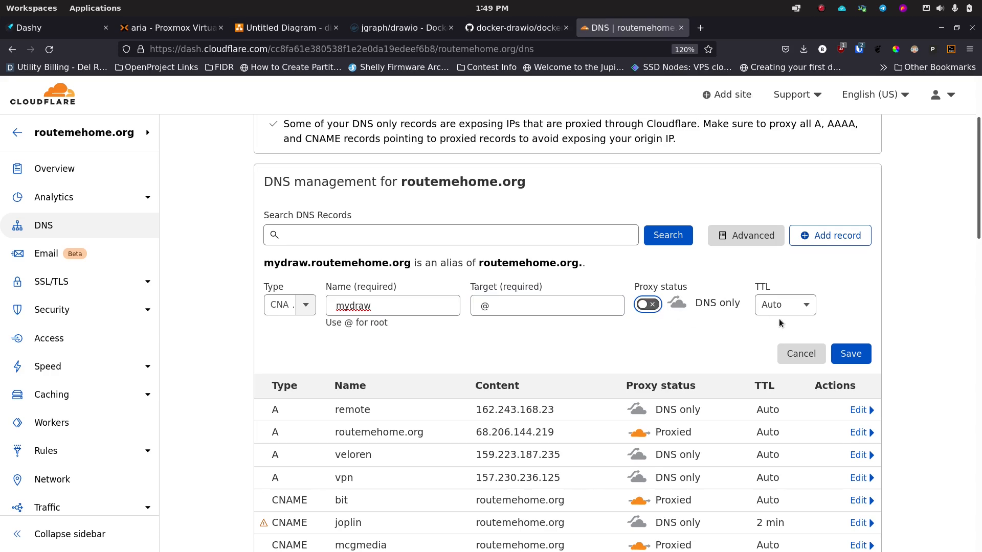
click(853, 354)
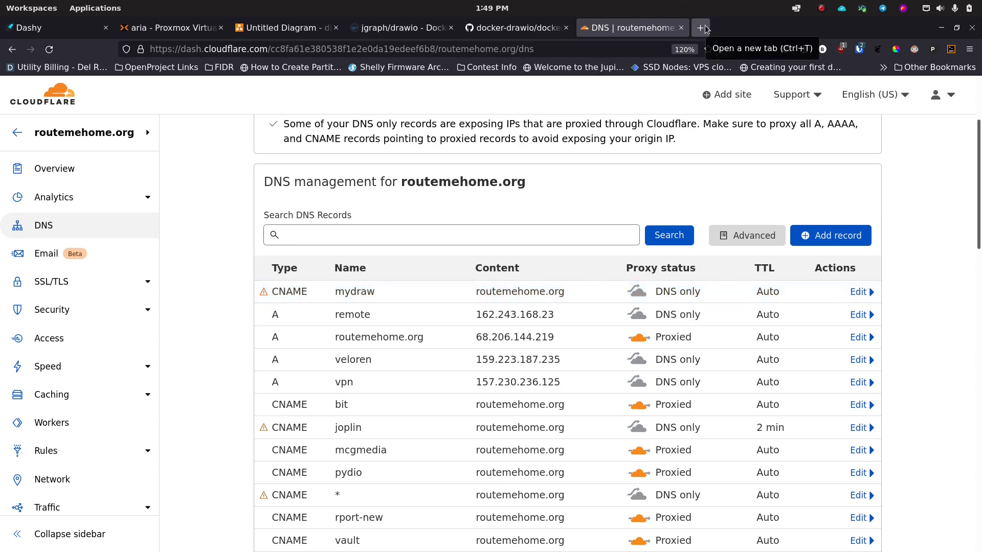
Step: Open Nginx Proxy Manager from the Dashy dashboard and sign in with the saved account e-mail and password
click(51, 28)
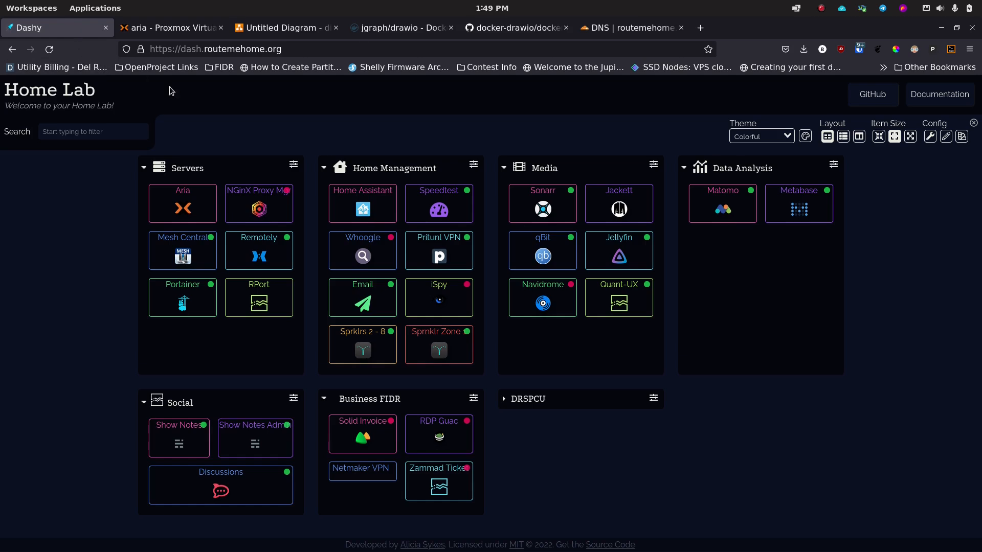
click(248, 201)
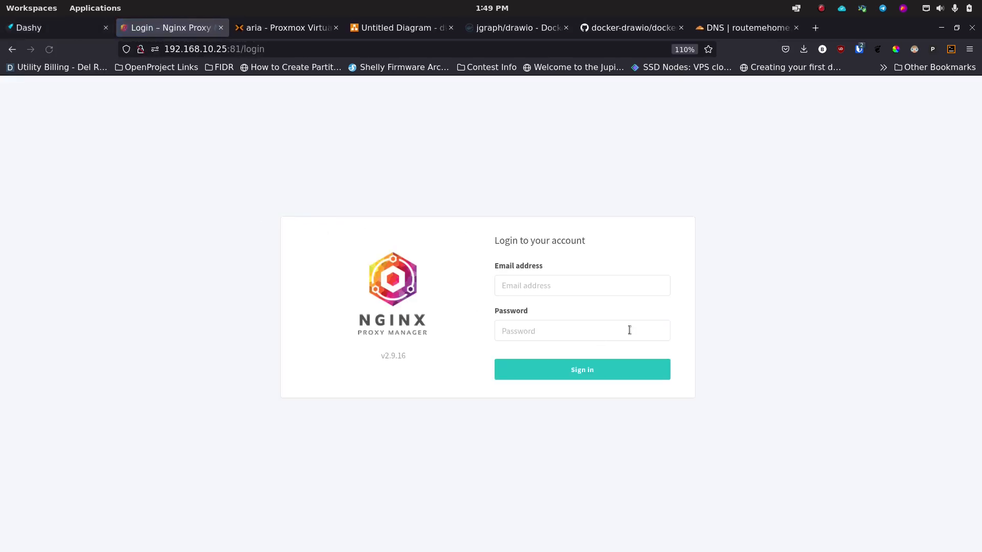
click(573, 284)
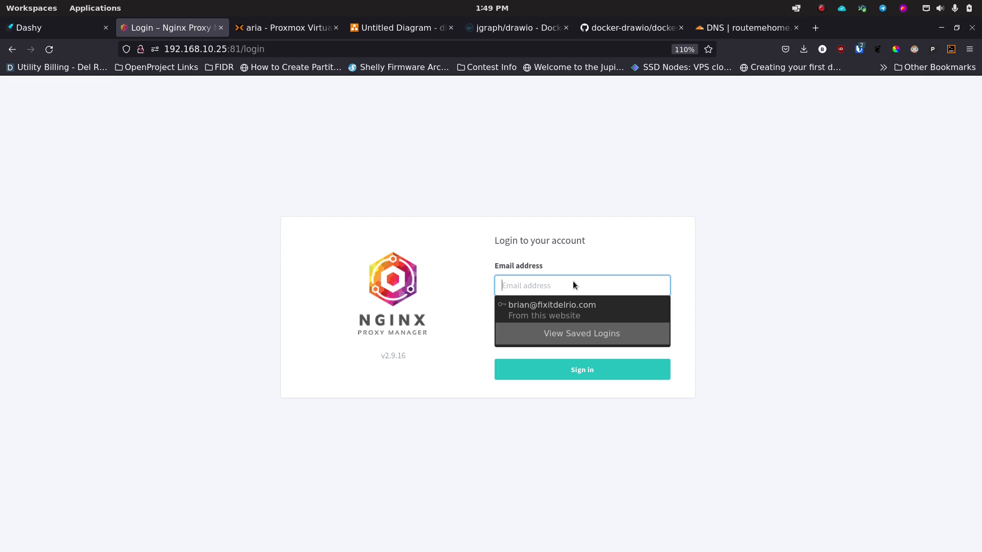
click(582, 302)
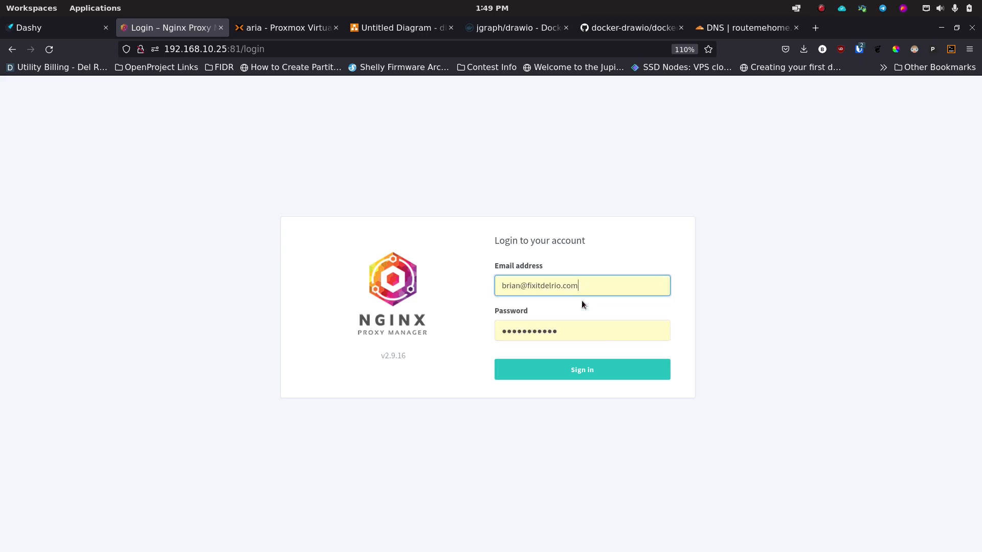
click(585, 372)
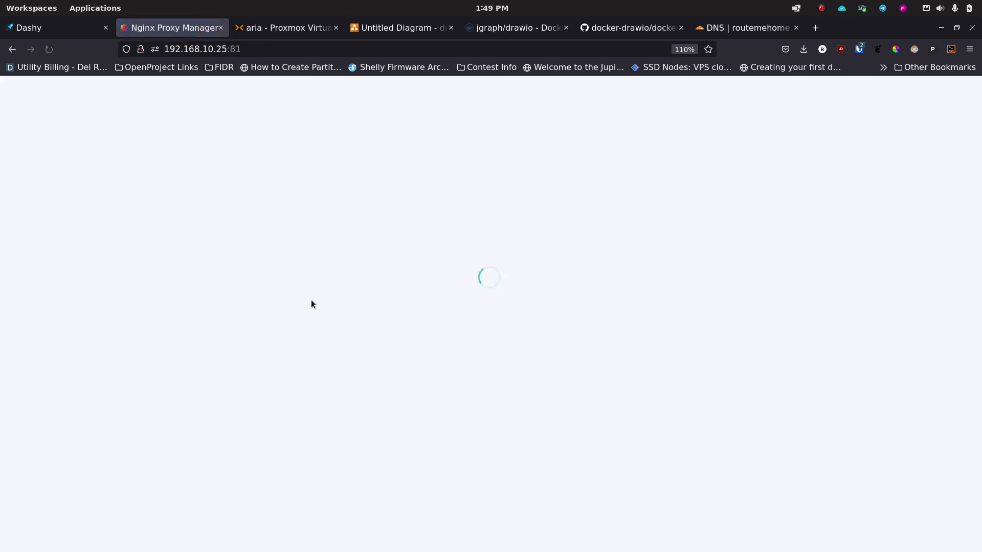
Step: Start a new proxy host with the domain name mydraw.routemehome.org
click(233, 217)
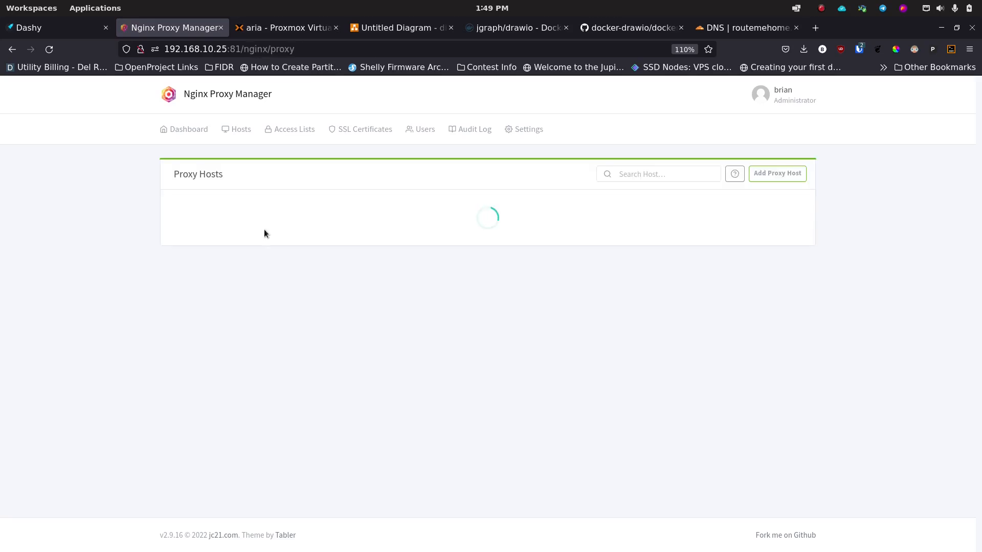
click(777, 176)
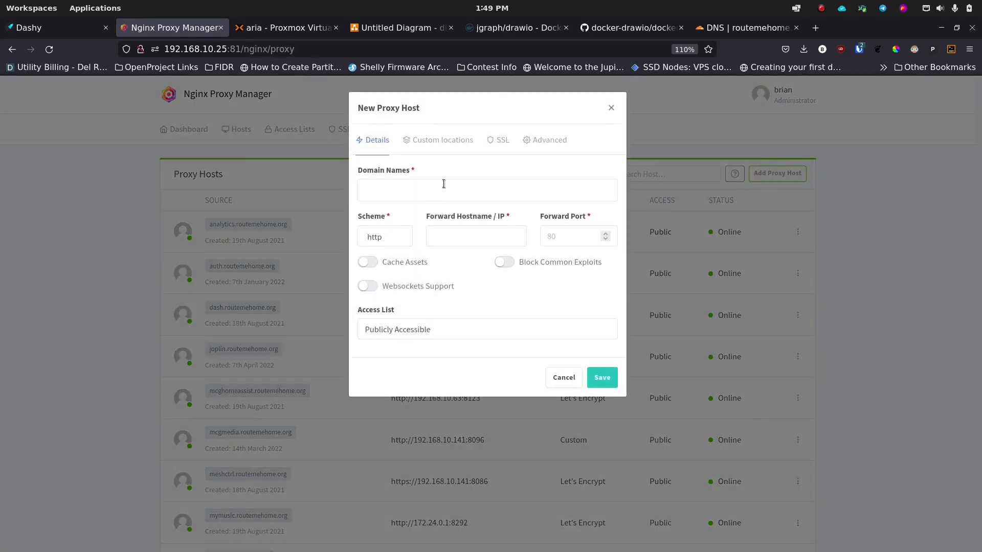
click(426, 192)
text(mydraw)
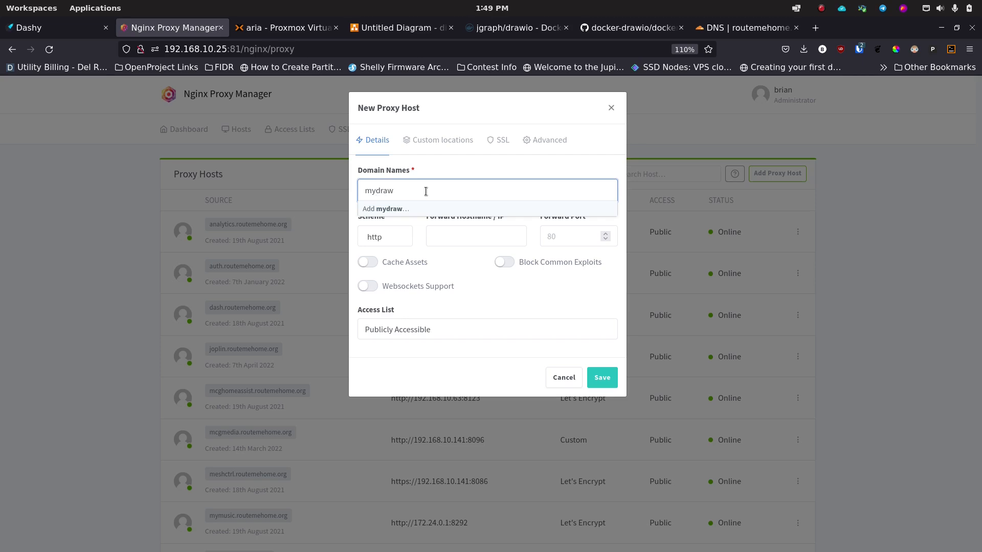
text(.routemehome.org)
key(Return)
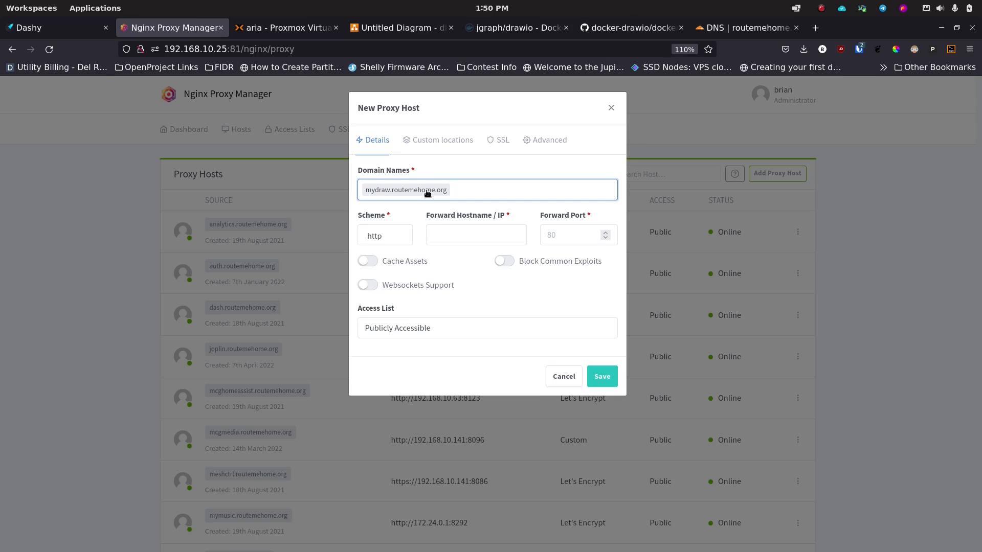
Step: Forward the proxy host to 192.168.10.141 on port 8381, and enable Block Common Exploits and Websockets Support
key(ctrl+plus)
key(ctrl+plus)
key(ctrl+plus)
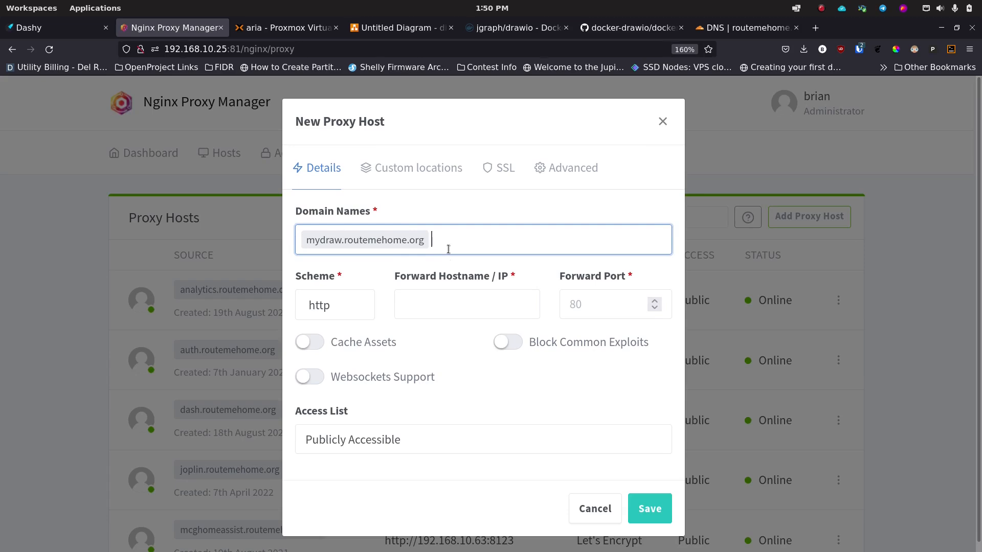
click(413, 309)
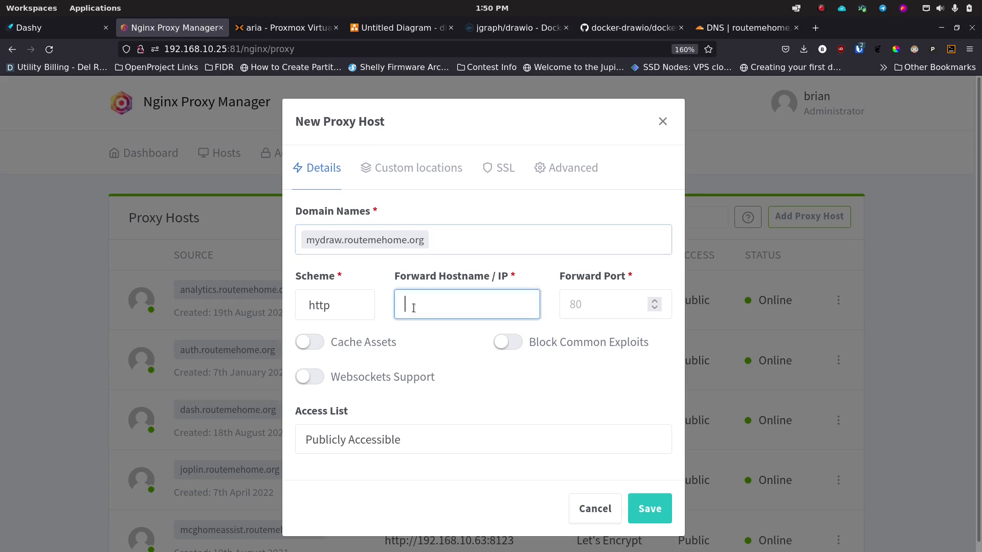
text(192.168)
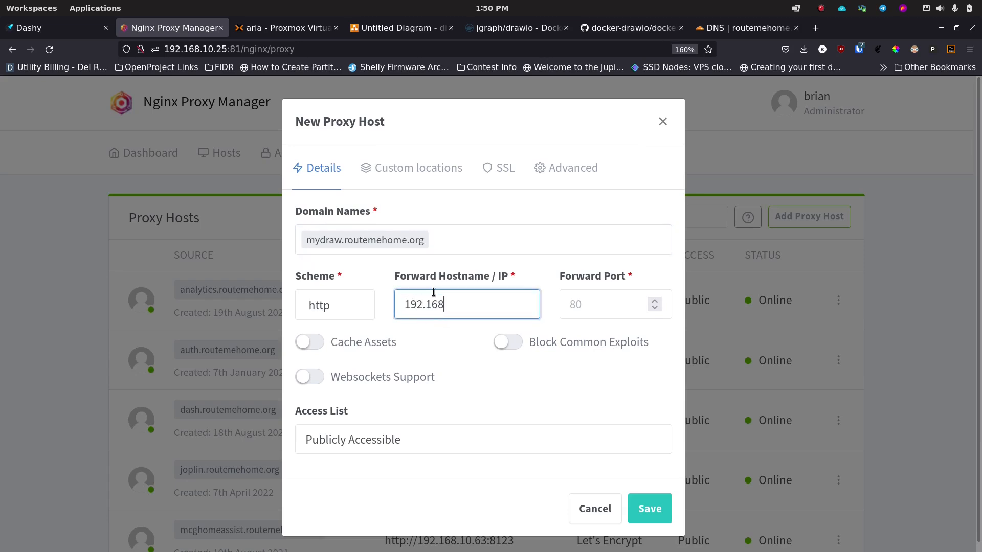
text(.10.141)
click(587, 309)
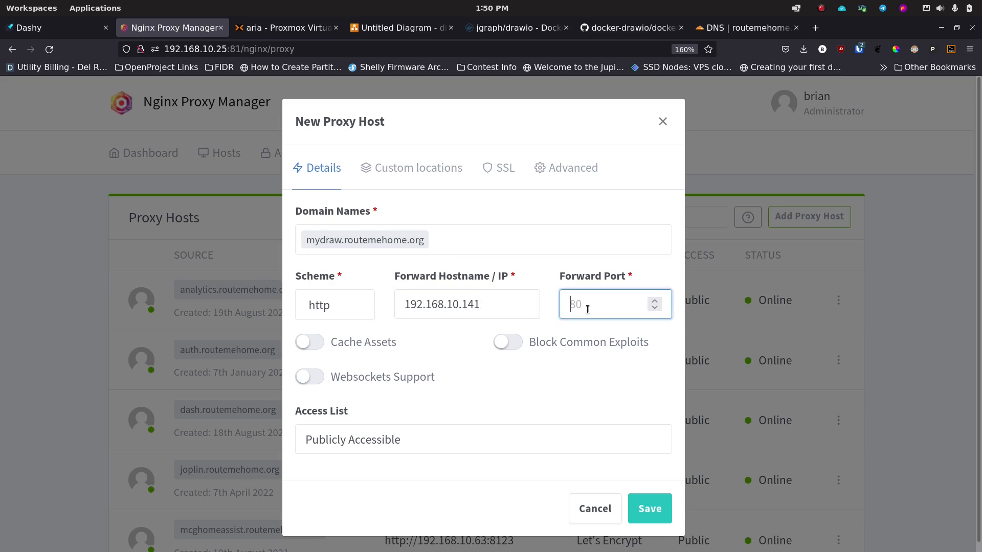
text(8381)
click(506, 344)
click(297, 375)
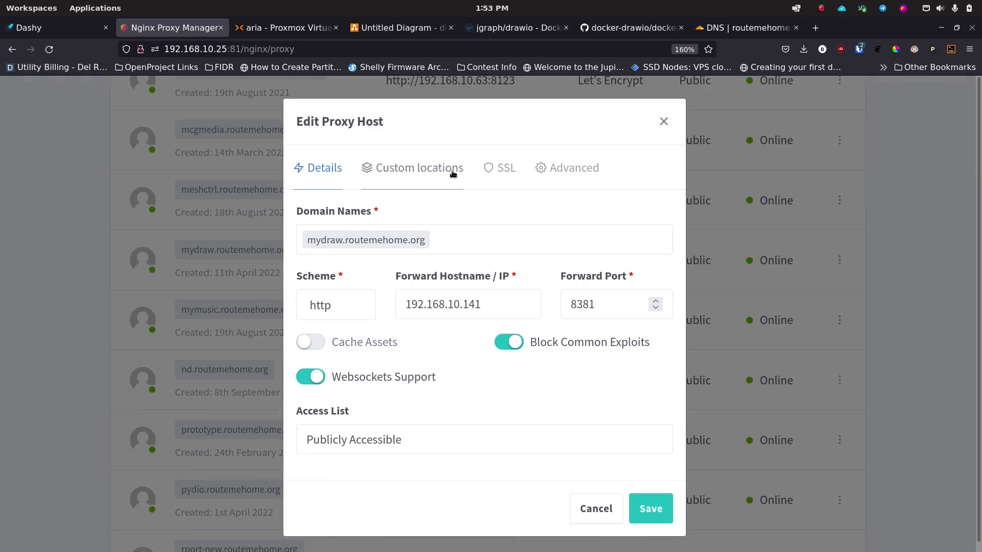
Step: Assign the Cloudflaare Routemehome custom certificate to the mydraw proxy host in its SSL settings
click(515, 174)
click(423, 242)
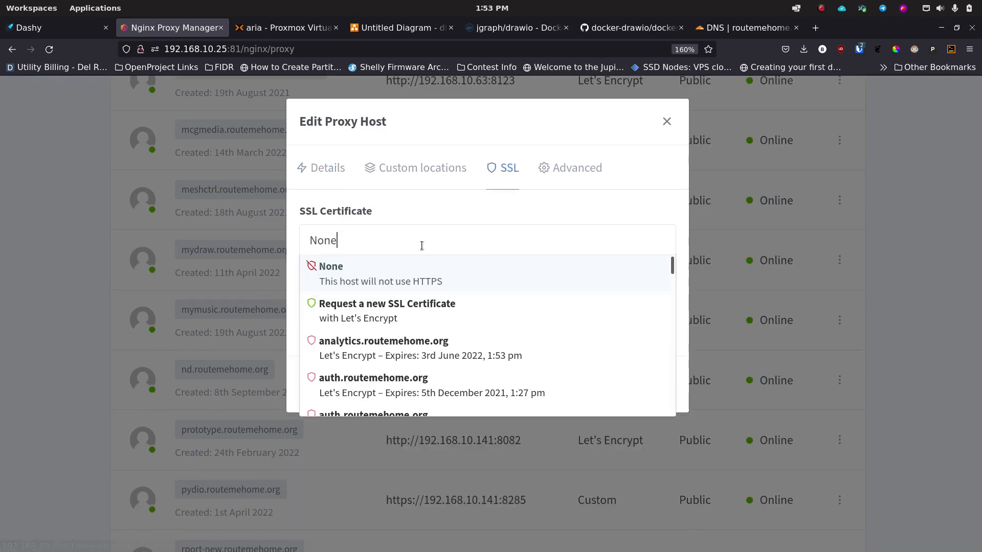
scroll(415, 338, down, 8)
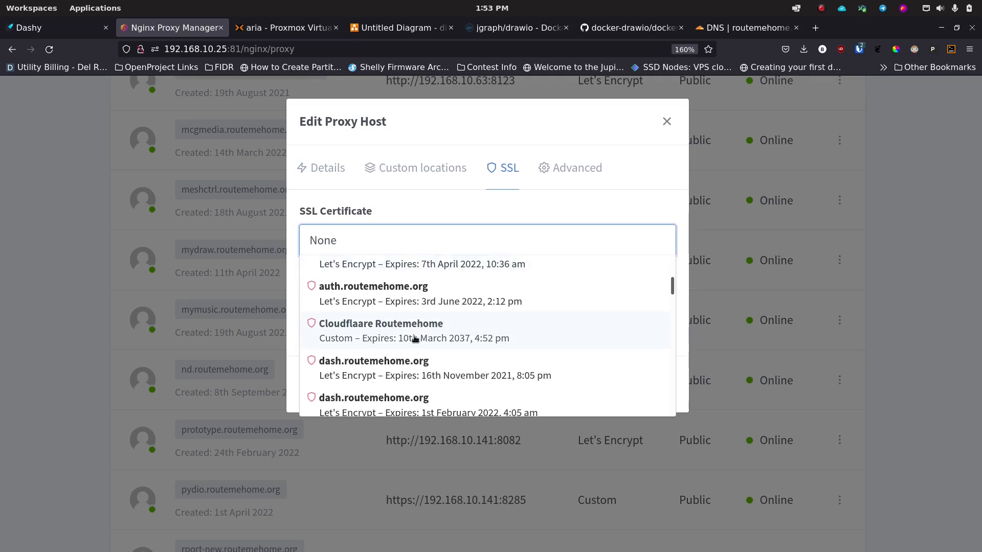
scroll(416, 340, up, 5)
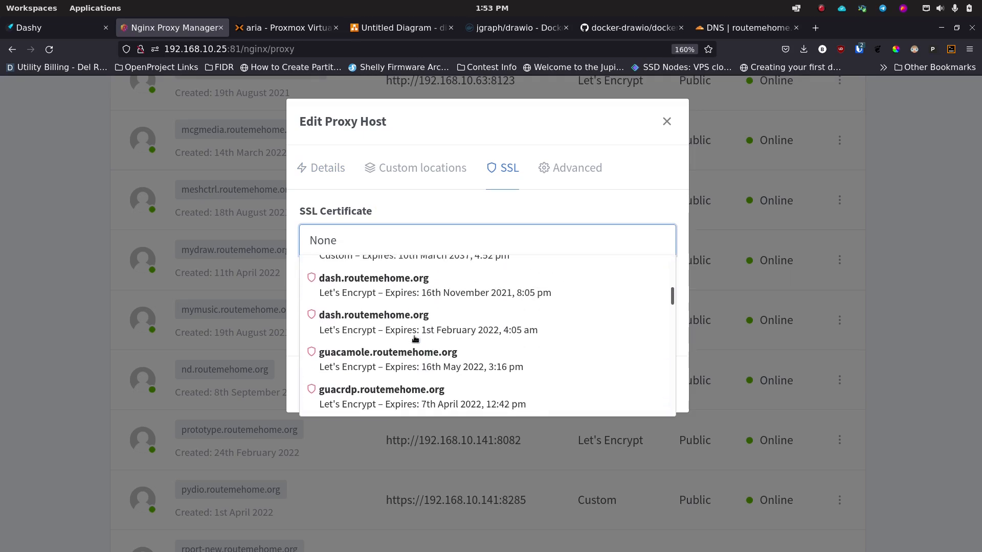
click(408, 326)
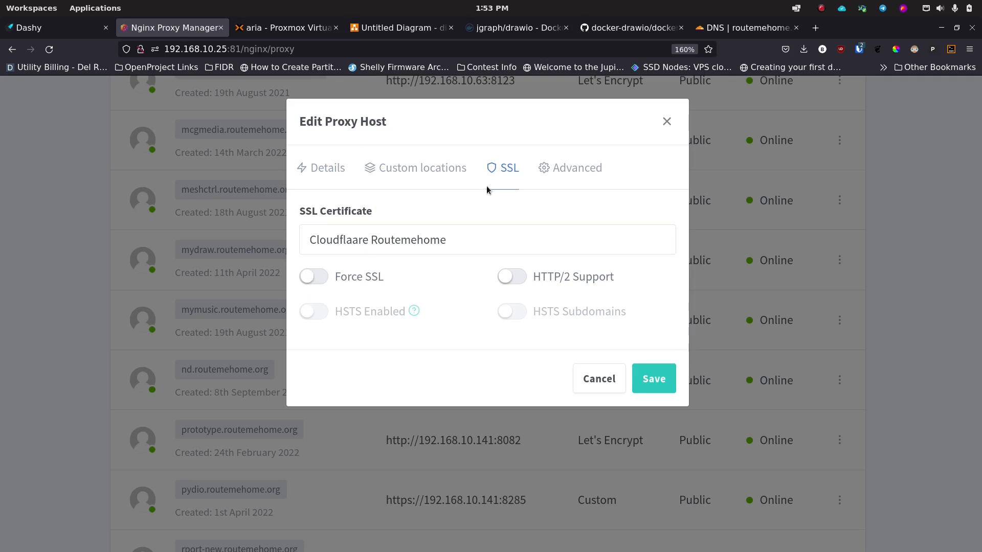
Step: Choose to request a new Let's Encrypt SSL certificate for the proxy host, enable Force SSL, and agree to the terms of service
click(443, 242)
scroll(425, 320, up, 5)
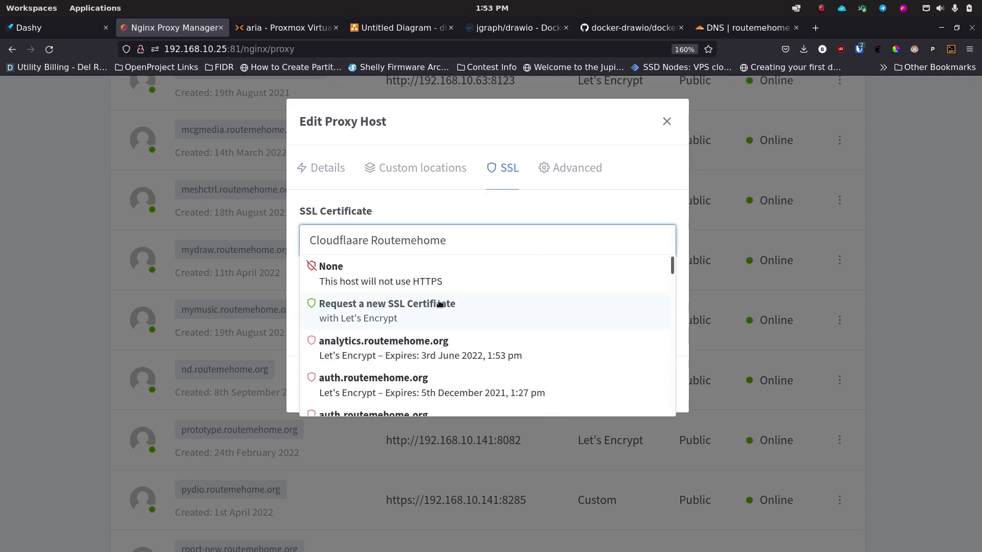
click(372, 310)
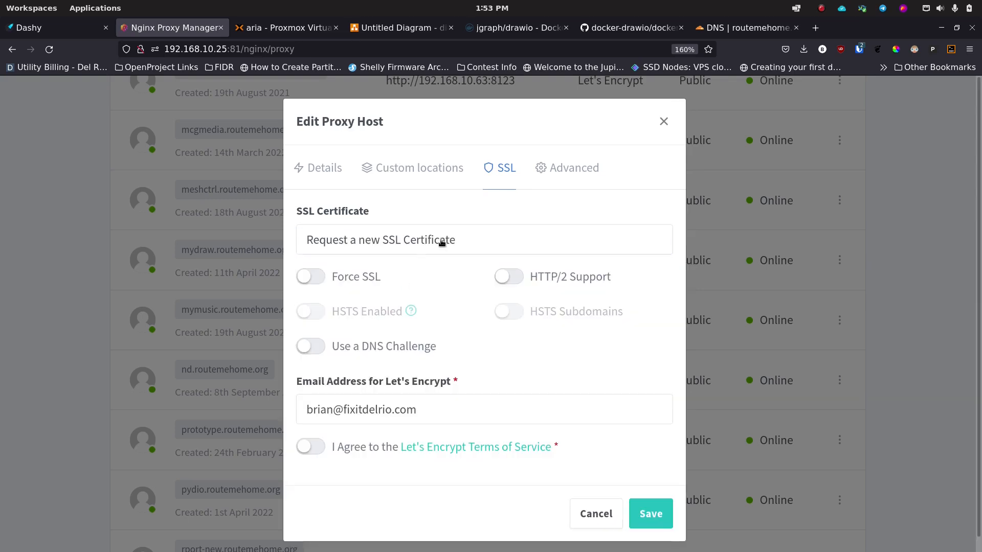
click(312, 280)
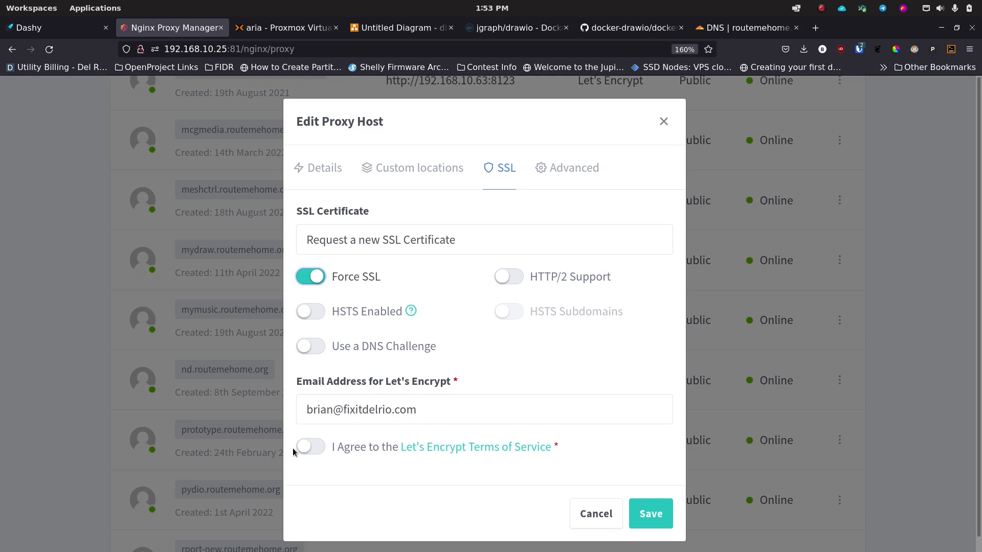
click(317, 449)
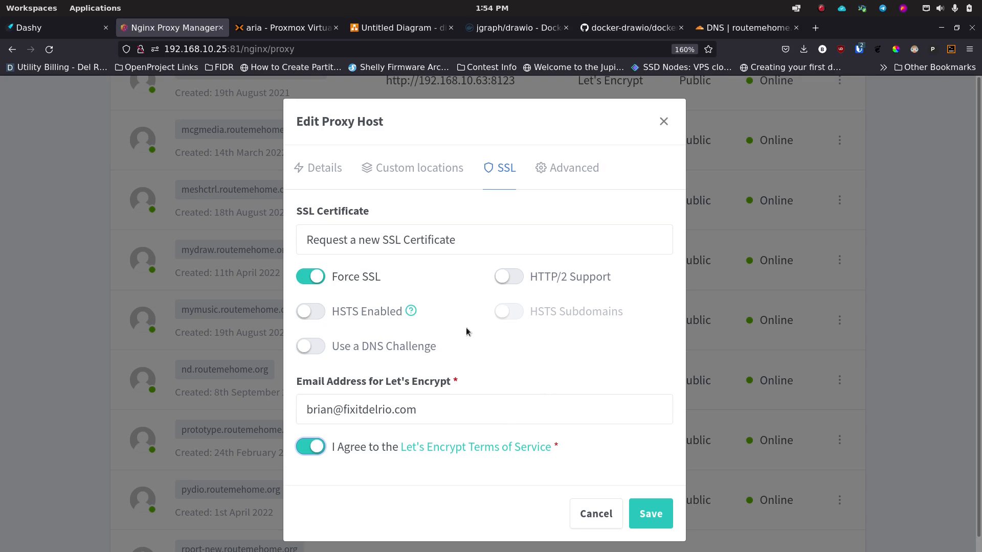
Step: Change the proxy host's SSL certificate to the existing Cloudflaare Routemehome custom one and save the host
click(431, 237)
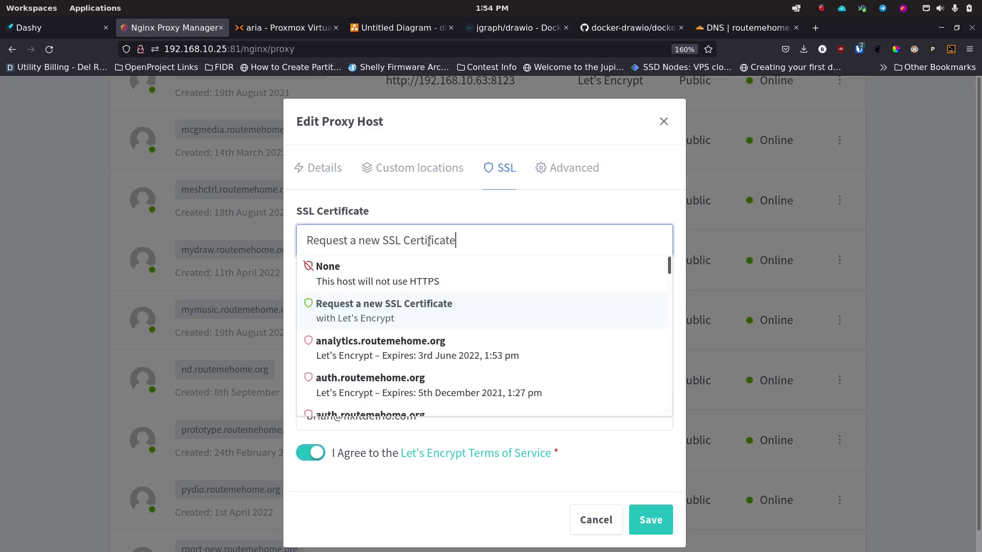
scroll(424, 331, down, 5)
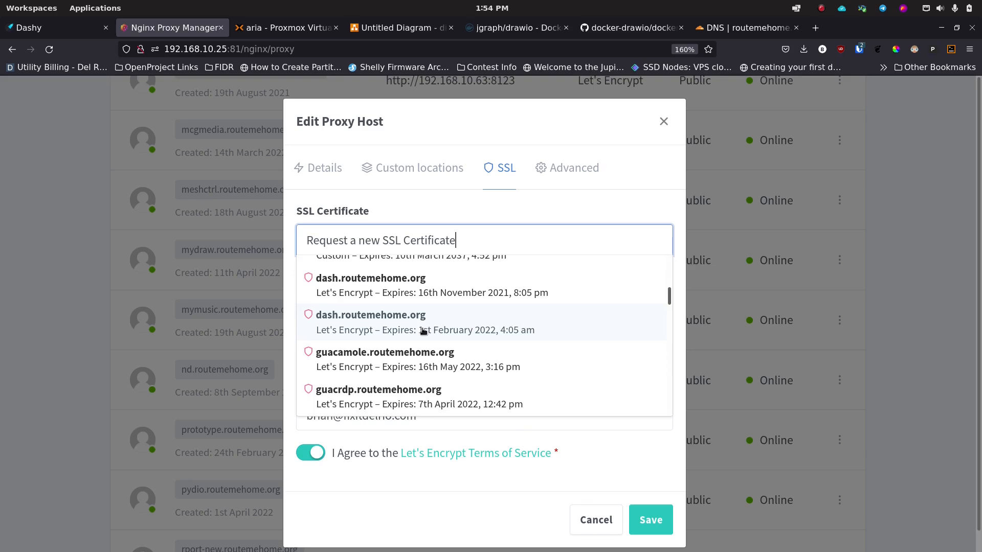
scroll(423, 331, down, 2)
scroll(423, 332, up, 5)
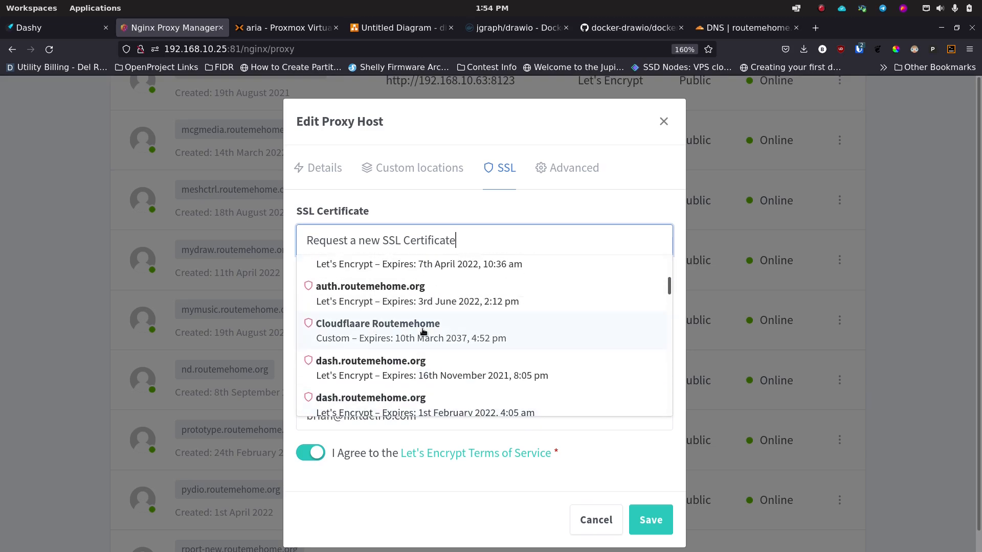
click(422, 331)
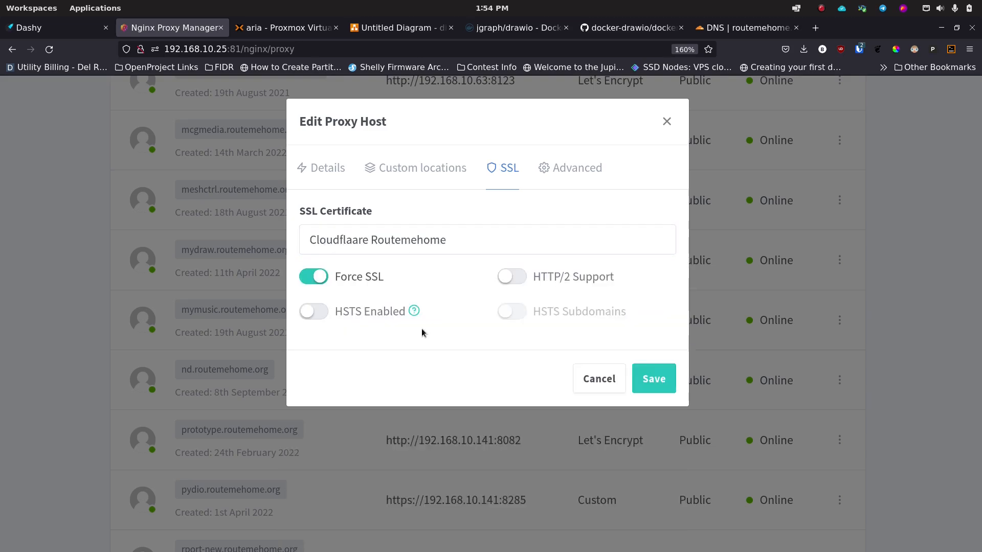
click(655, 381)
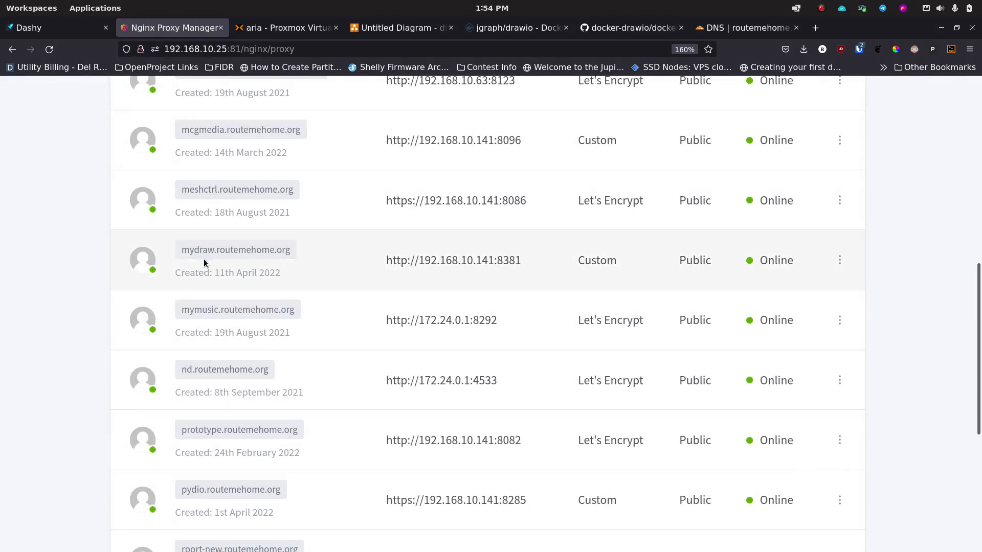
Step: Open mydraw.routemehome.org from the proxy host list and create a new blank diagram on the device
click(204, 249)
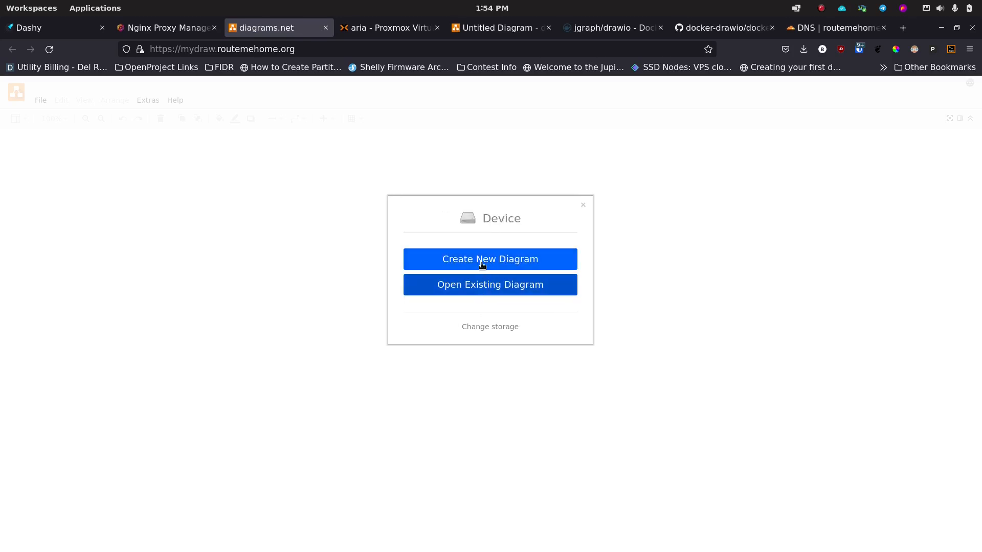
click(480, 264)
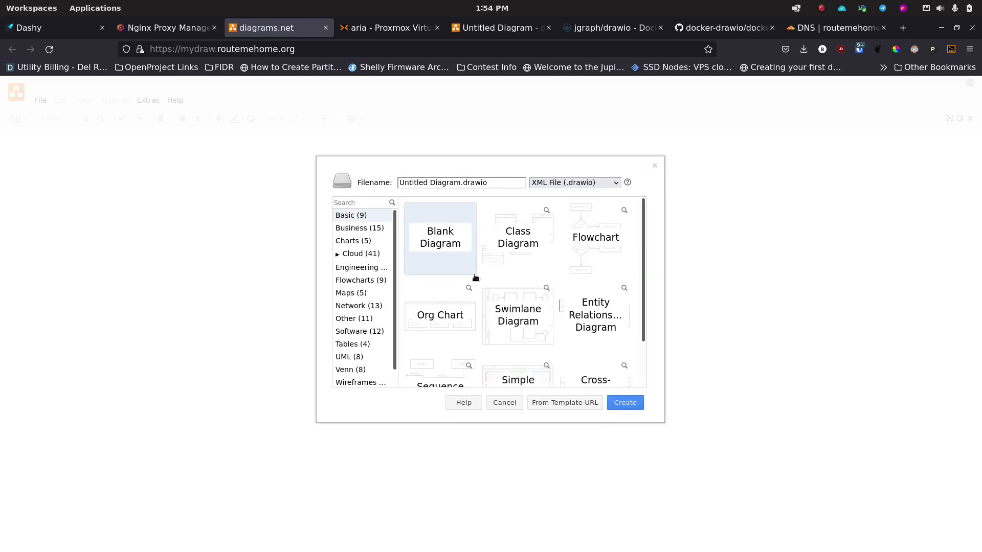
click(615, 403)
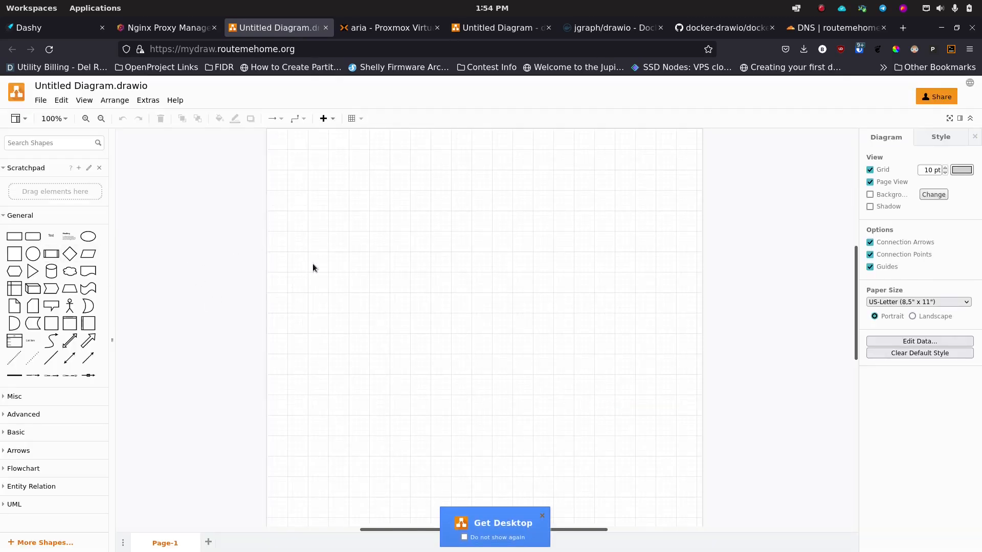
scroll(313, 267, up, 6)
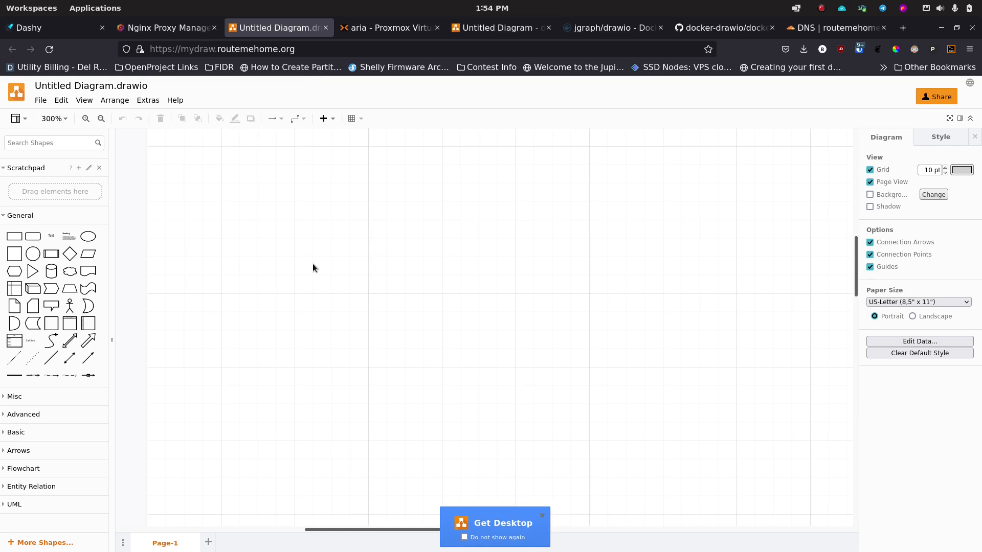
scroll(313, 268, down, 1)
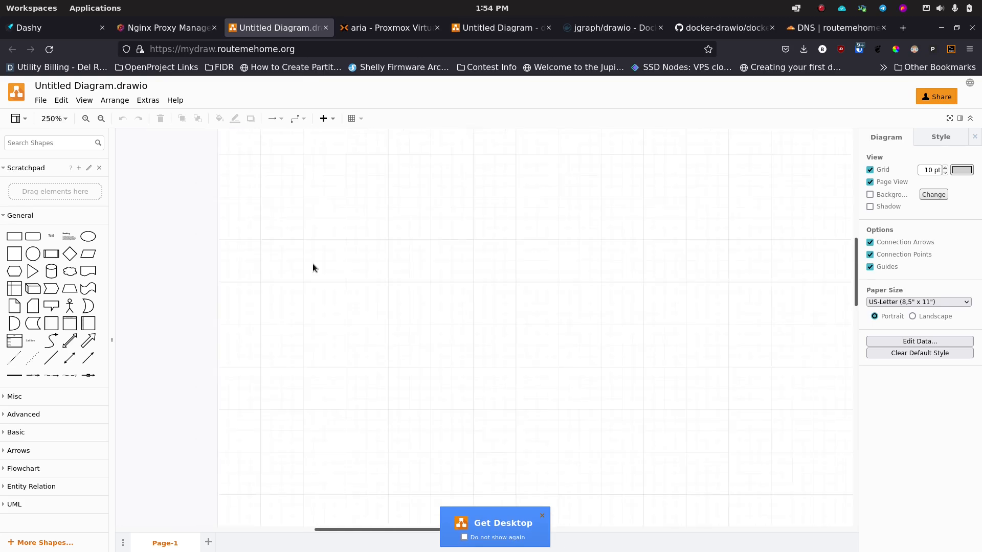
scroll(313, 268, down, 3)
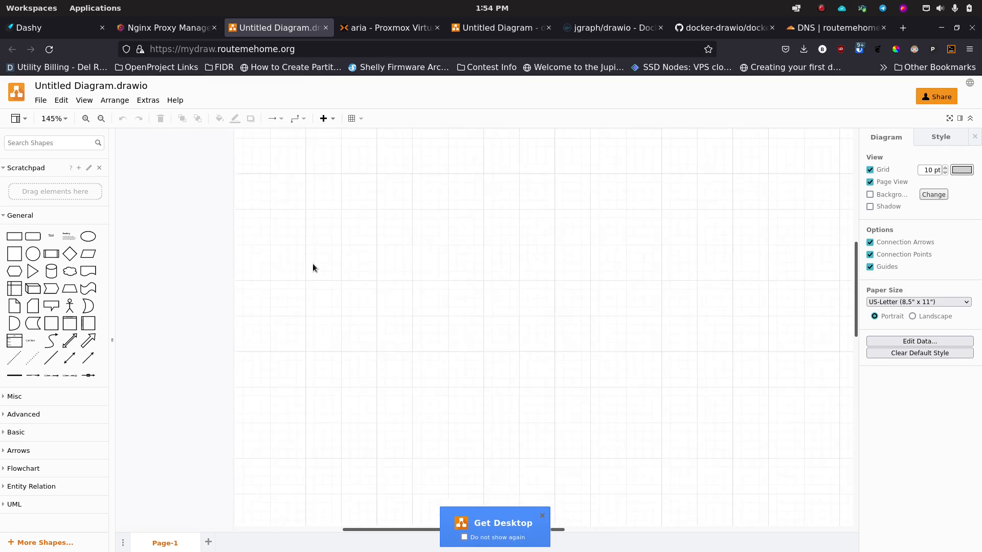
scroll(55, 157, up, 2)
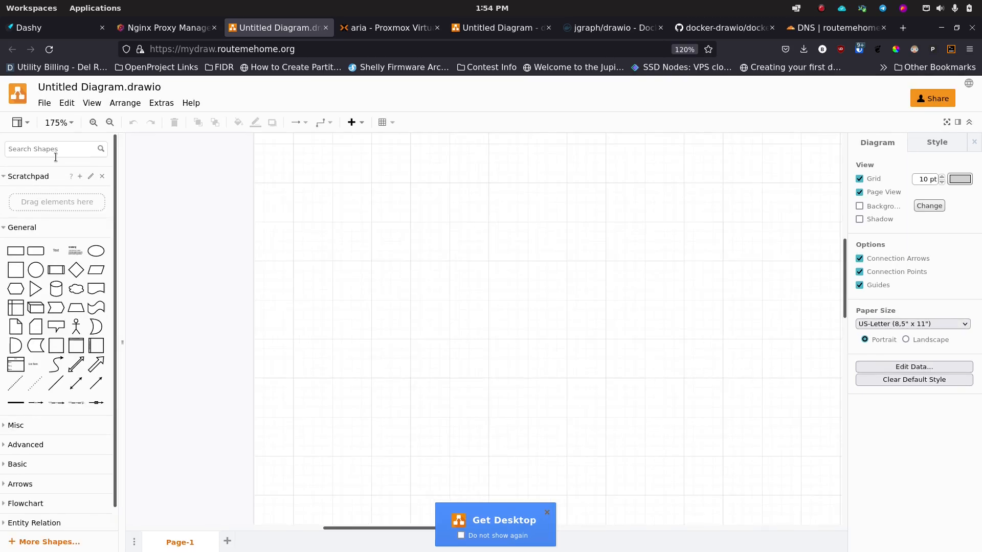
scroll(55, 156, up, 1)
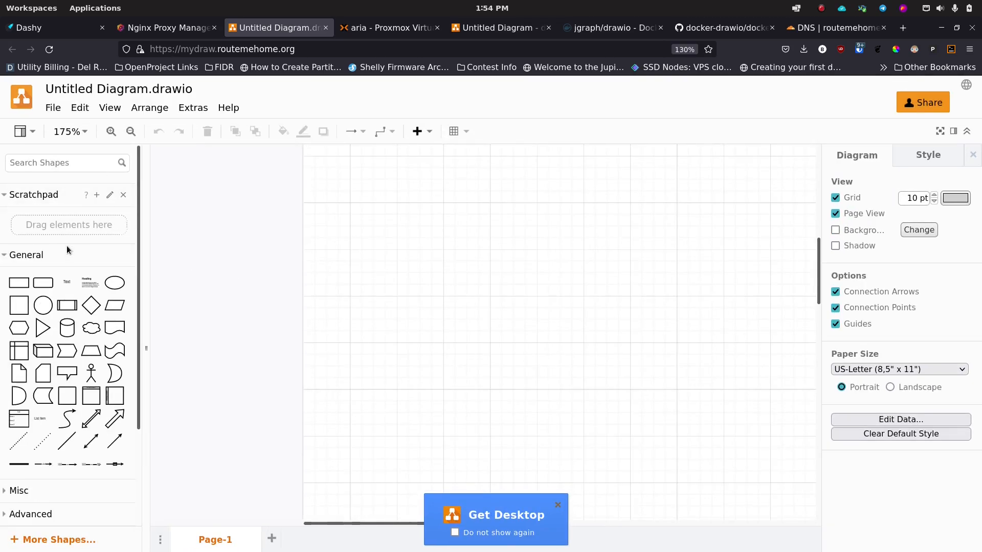
scroll(70, 250, down, 3)
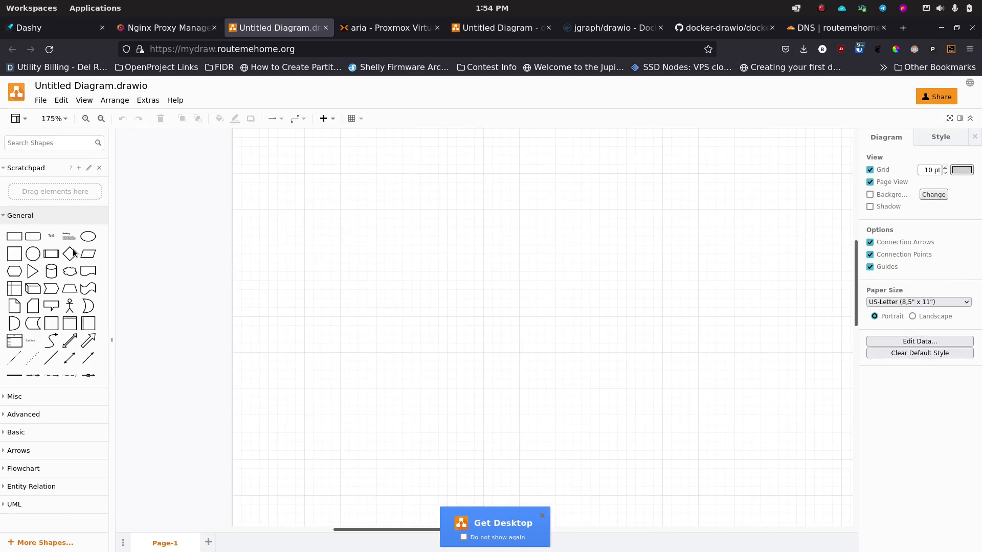
scroll(73, 252, down, 1)
scroll(73, 252, up, 3)
scroll(72, 248, down, 2)
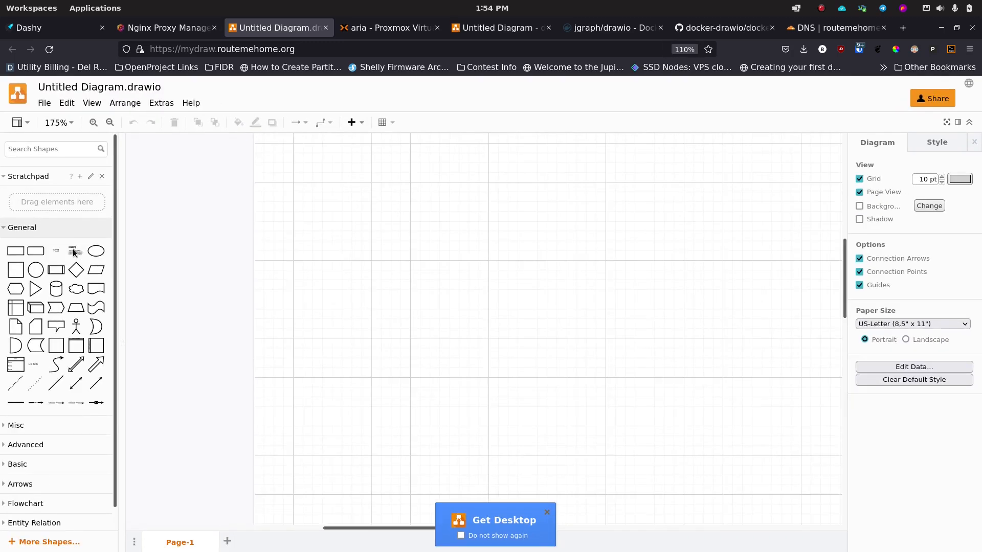
Step: Place a step shape at the page's upper left, with an actor and a circle in a row to its right
scroll(73, 252, down, 3)
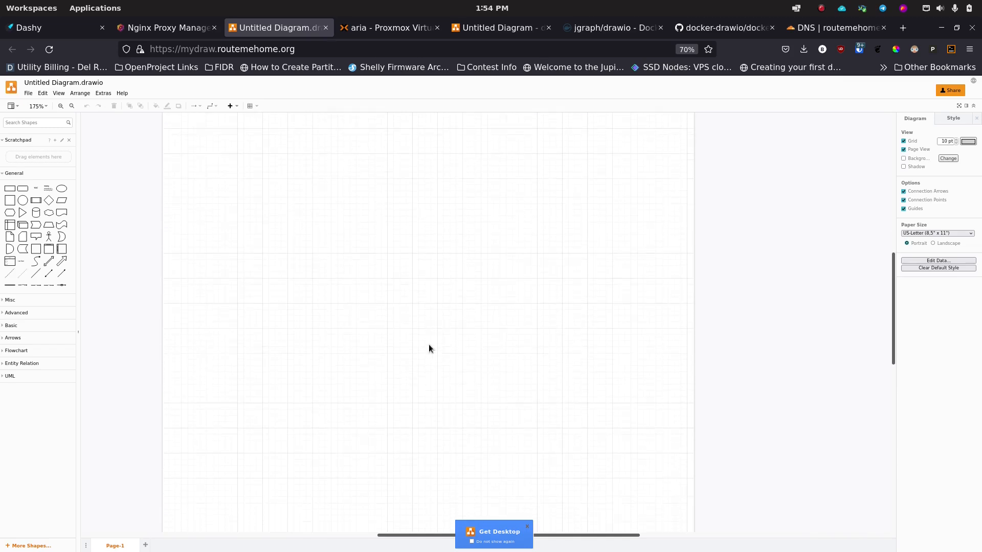
scroll(429, 345, up, 3)
scroll(428, 346, down, 2)
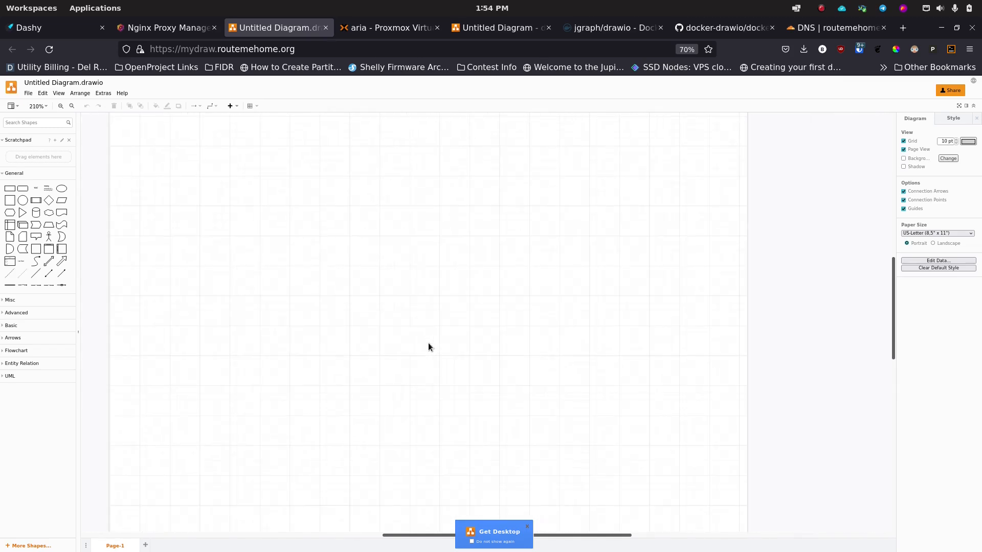
scroll(315, 348, up, 1)
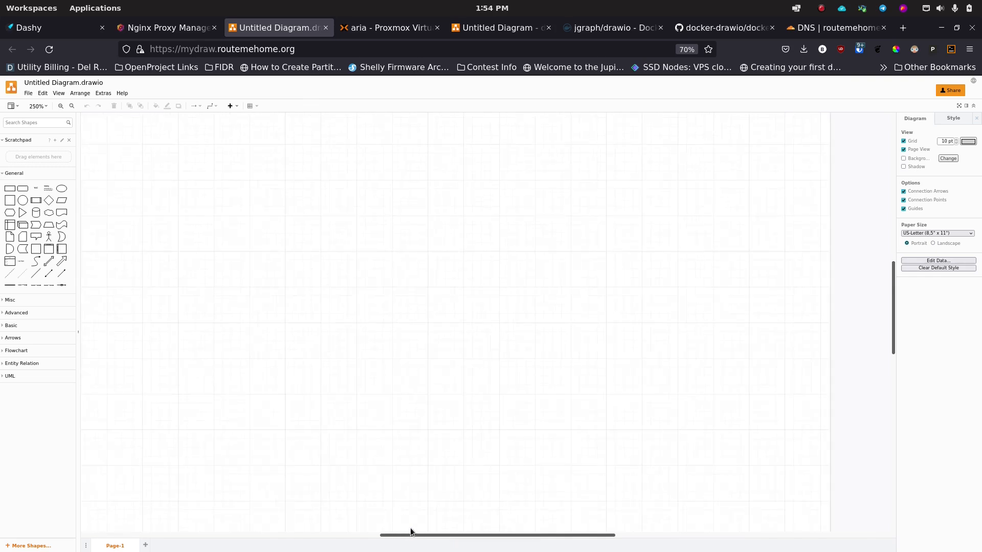
mouse_move(421, 535)
mouse_down()
mouse_move(401, 534)
mouse_move(415, 533)
mouse_up()
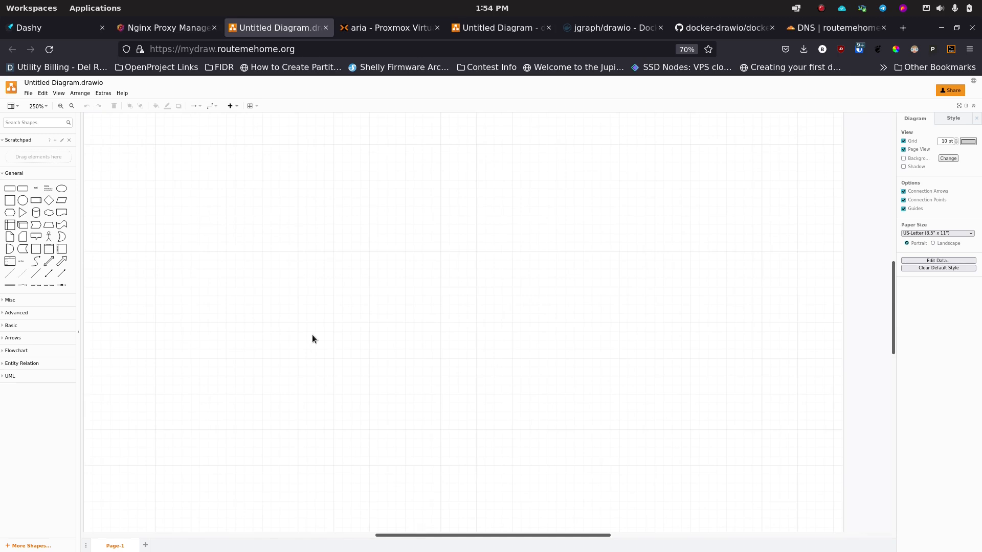
scroll(311, 334, up, 3)
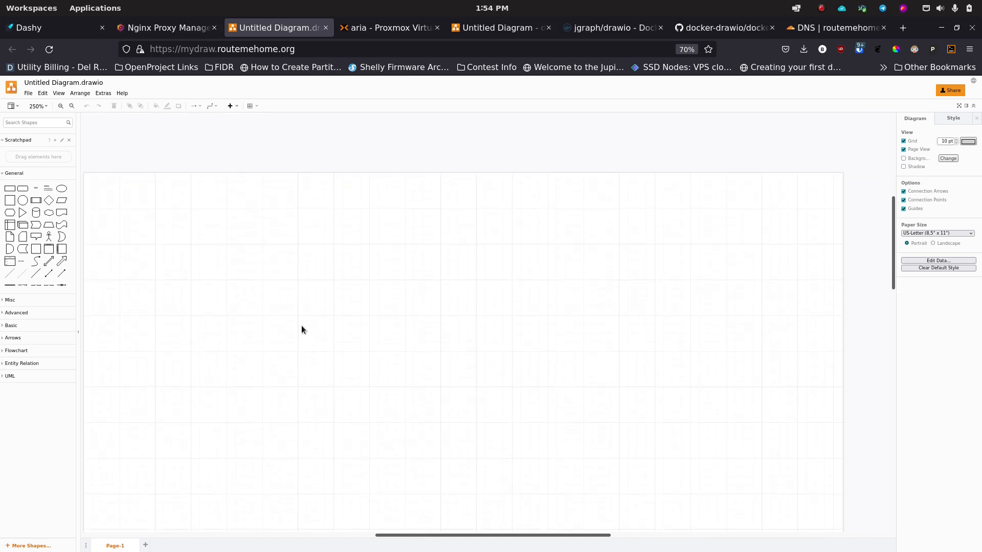
drag(36, 224, 321, 254)
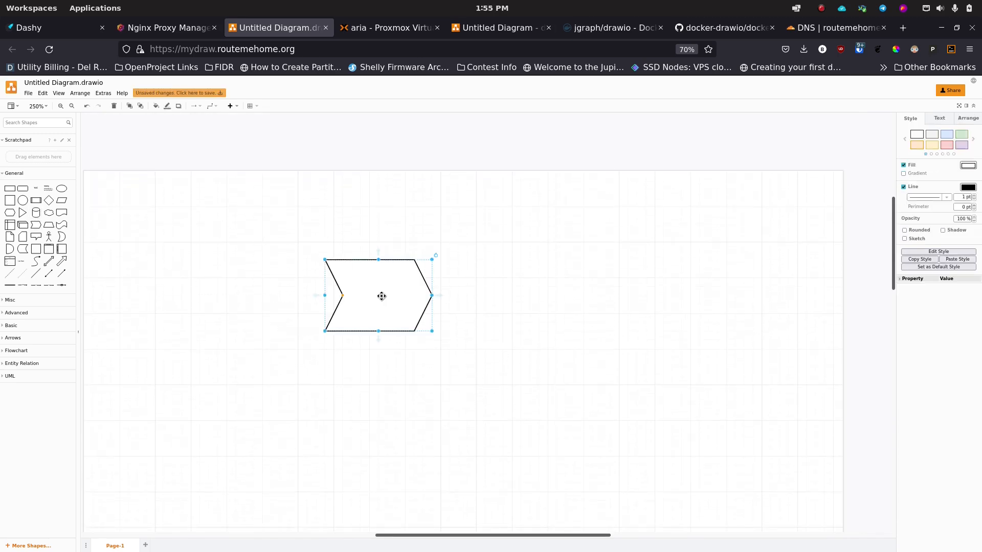
drag(381, 296, 176, 234)
drag(61, 236, 338, 214)
drag(23, 200, 504, 203)
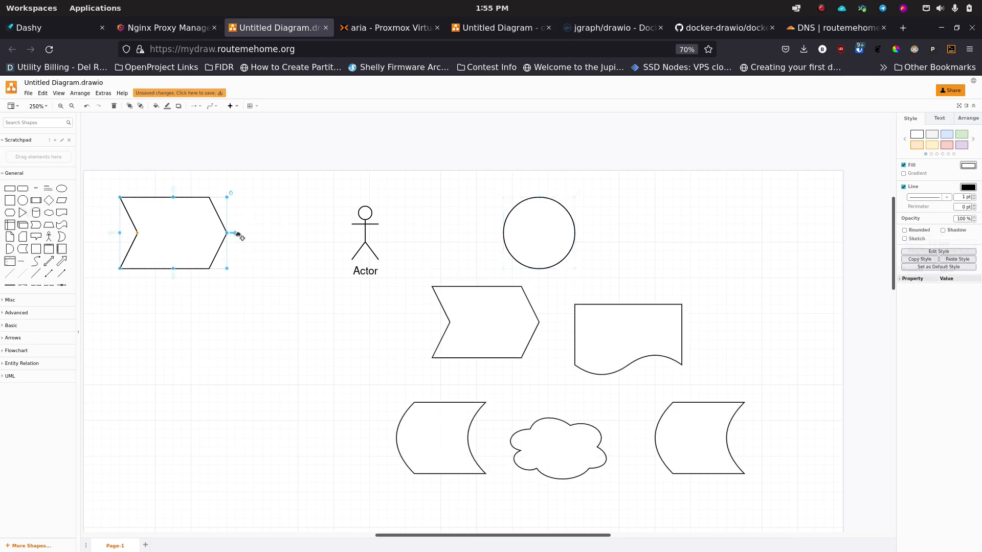
Step: Connect the upper-left step shape to the actor and the actor to the circle with arrows
drag(241, 236, 352, 234)
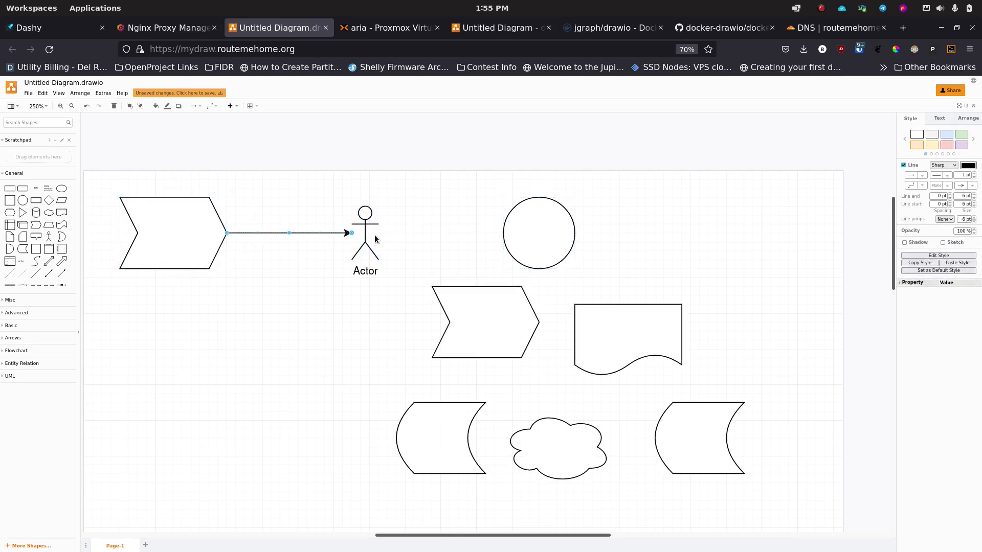
click(376, 239)
click(366, 237)
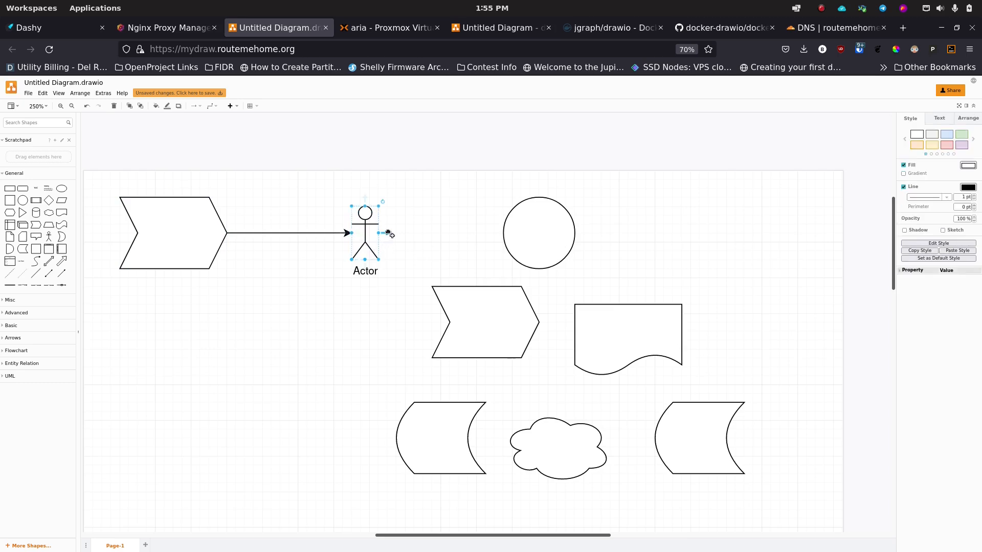
drag(387, 233, 503, 233)
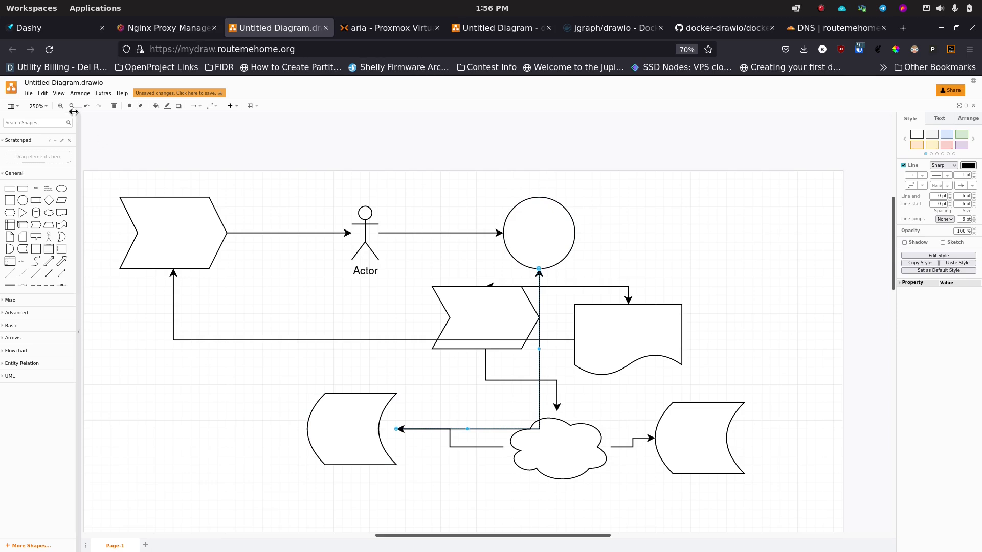
key(ctrl+0)
key(ctrl+plus)
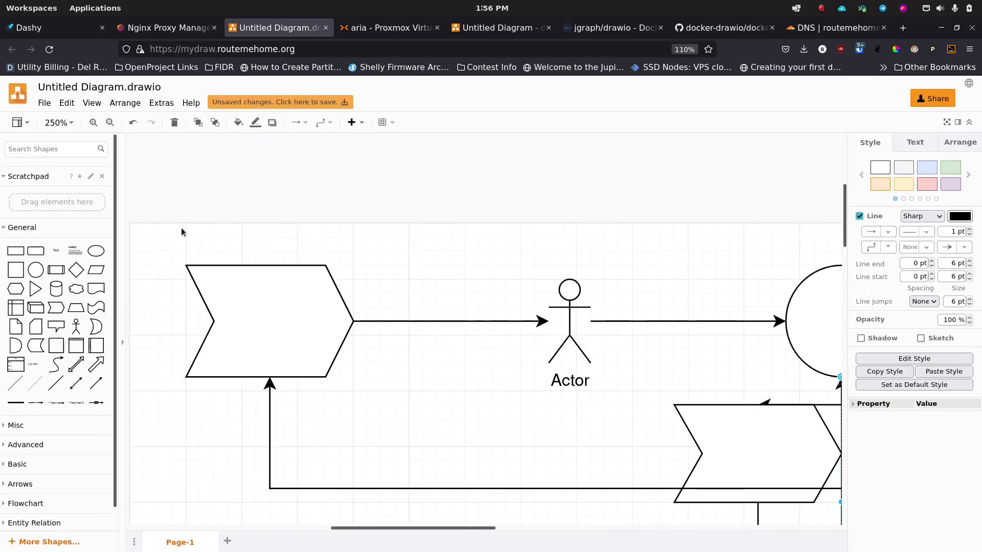